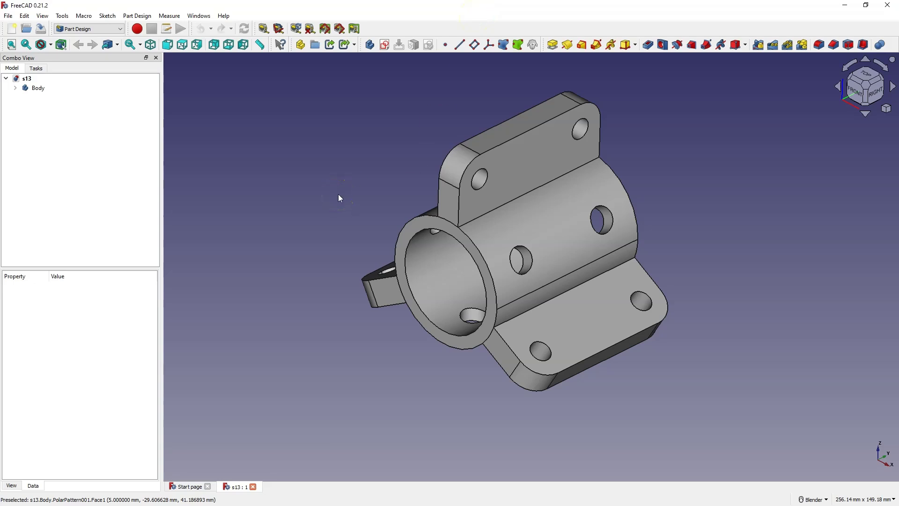
Step: Create a new document, add a body and start a sketch on the XZ plane
mouse_move(389, 195)
middle_down()
mouse_move(457, 144)
mouse_move(400, 203)
middle_up()
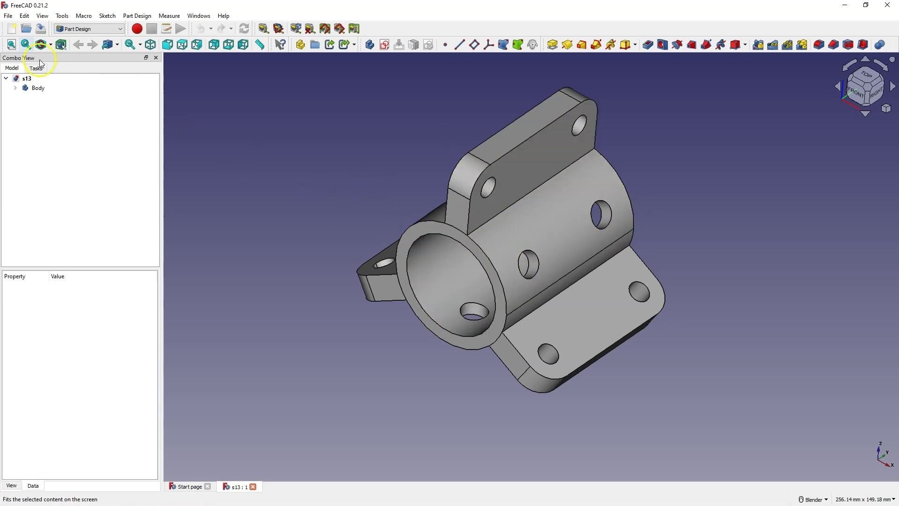
click(12, 30)
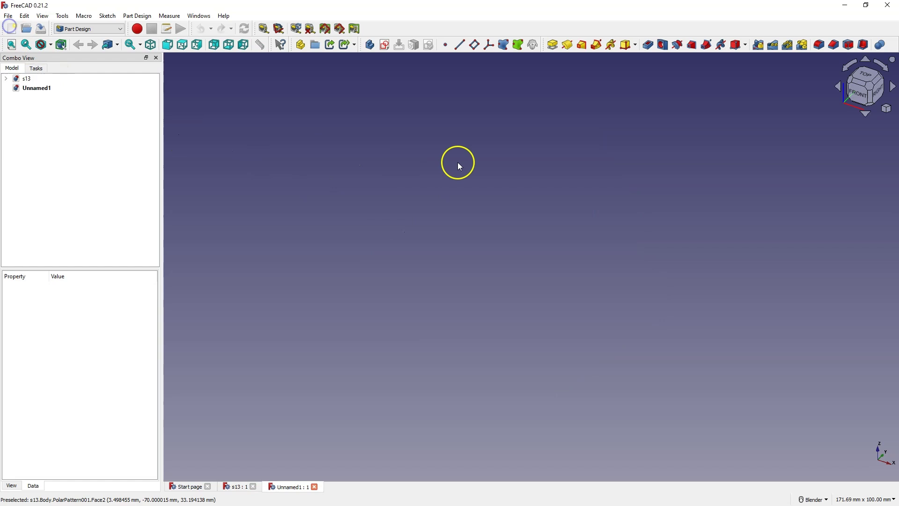
click(370, 44)
click(384, 44)
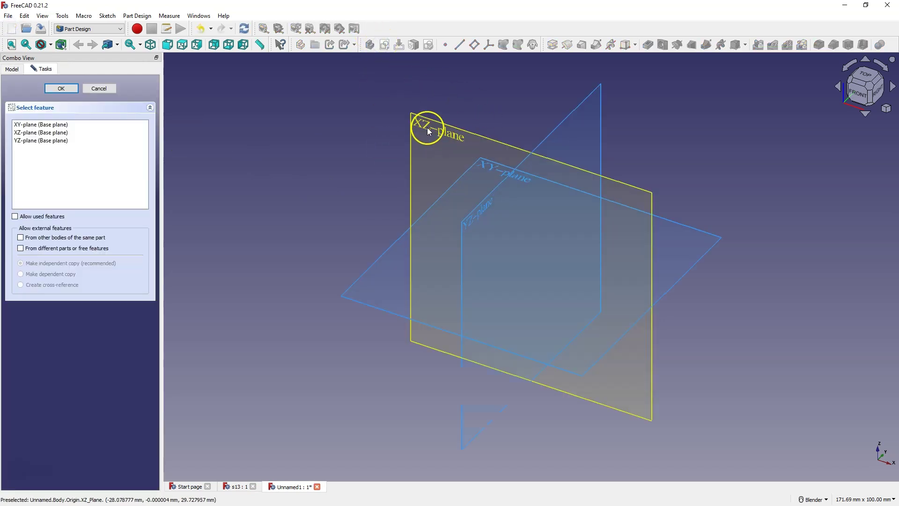
click(433, 116)
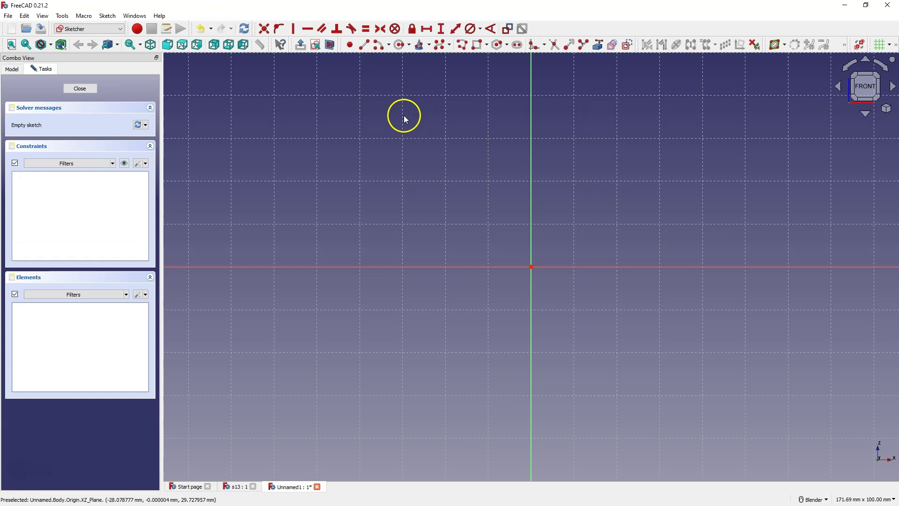
Step: Draw two concentric circles centred on the origin, about 48 mm and 69 mm in diameter
click(400, 45)
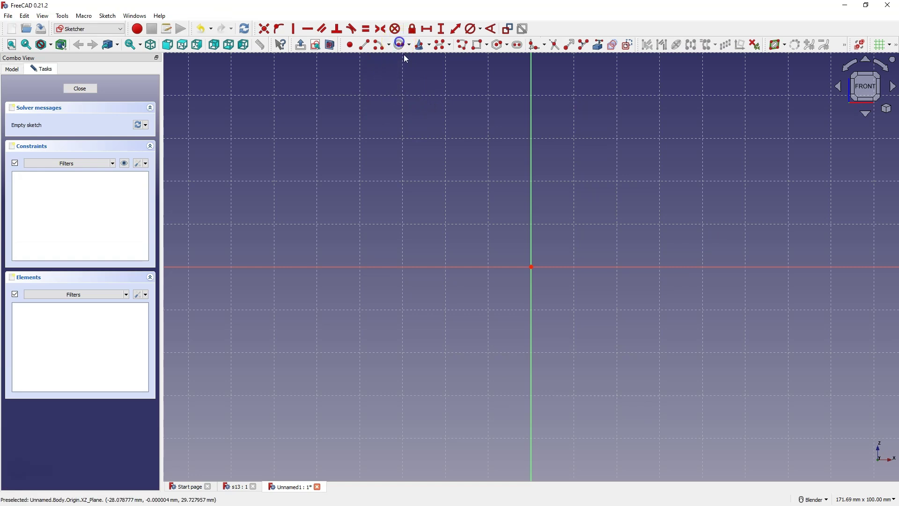
click(531, 267)
click(618, 321)
click(532, 266)
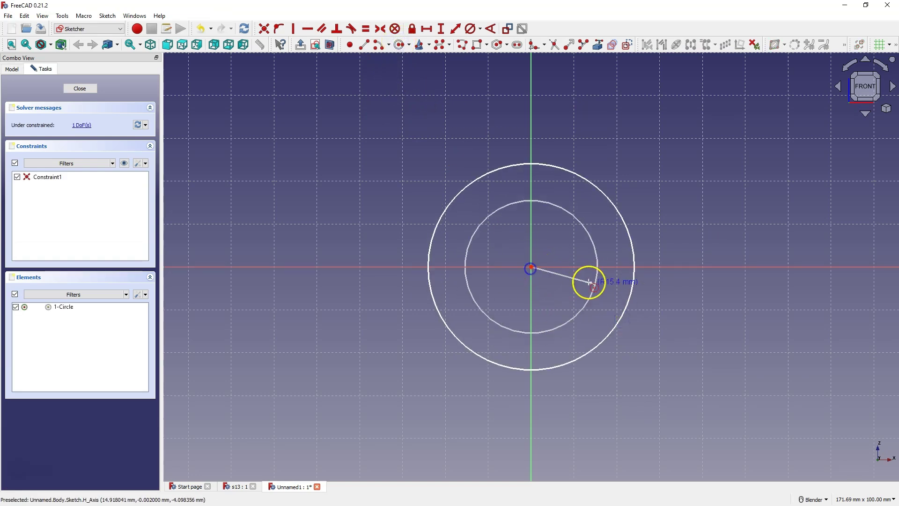
click(674, 301)
Step: Constrain the inner circle's diameter to 40 mm and the outer circle's diameter to 50 mm
click(470, 28)
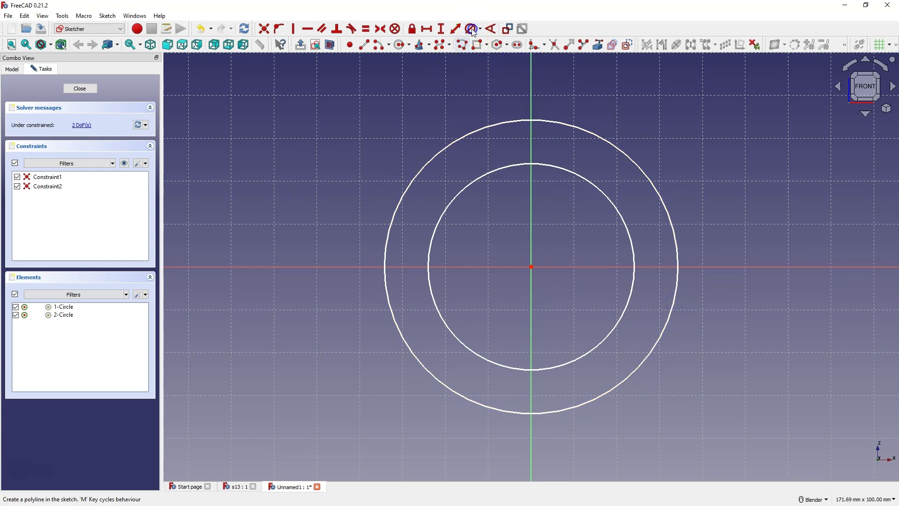
click(502, 168)
text(40)
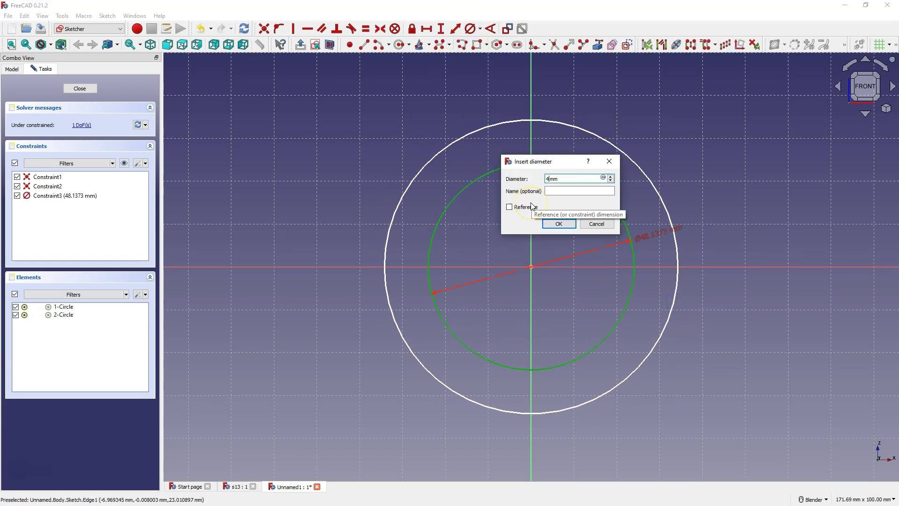
key(Return)
click(488, 127)
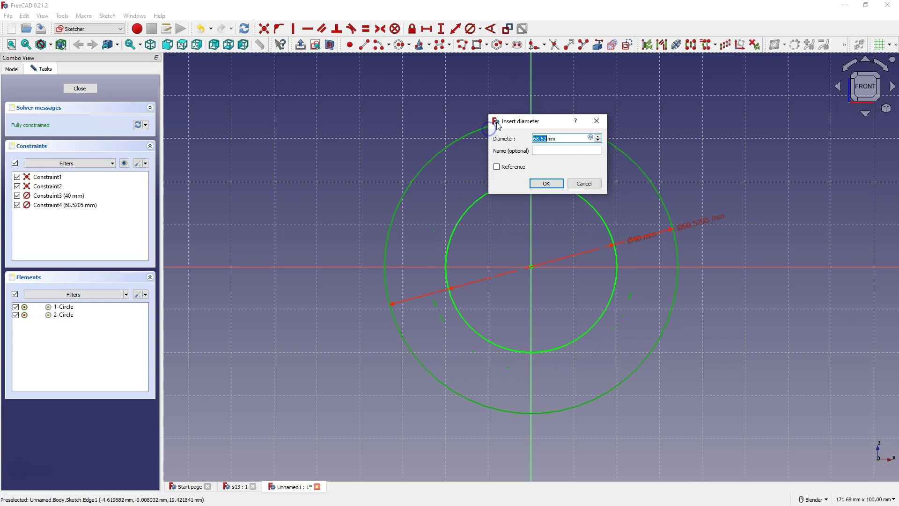
text(50)
key(Return)
click(537, 141)
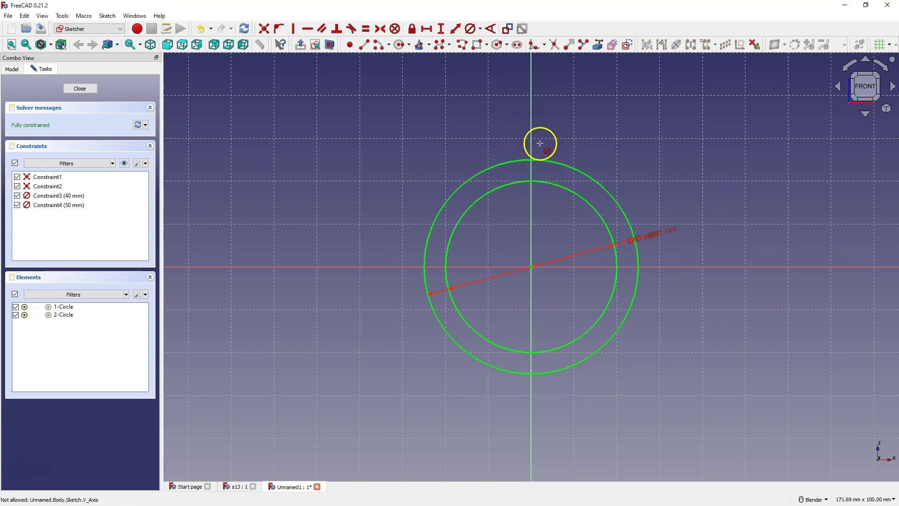
Step: Finish the sketch and pad the ring profile to a length of 100 mm
click(80, 88)
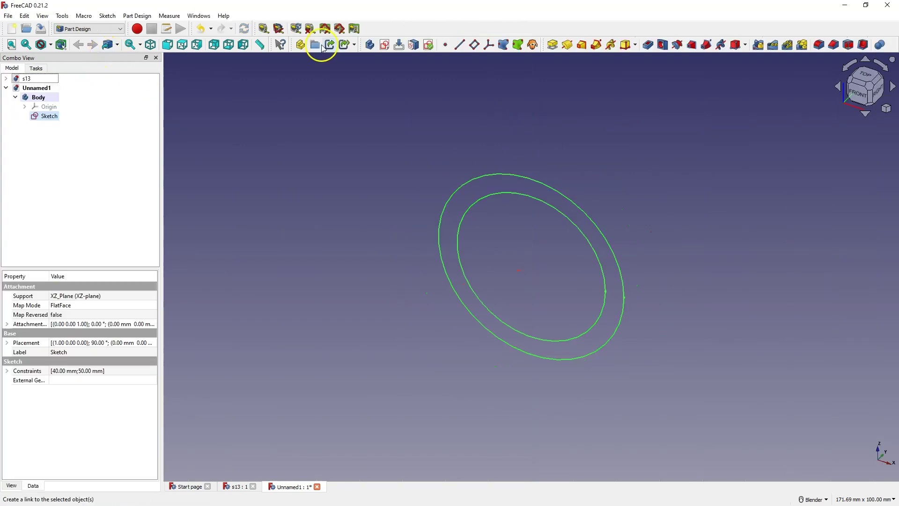
click(553, 45)
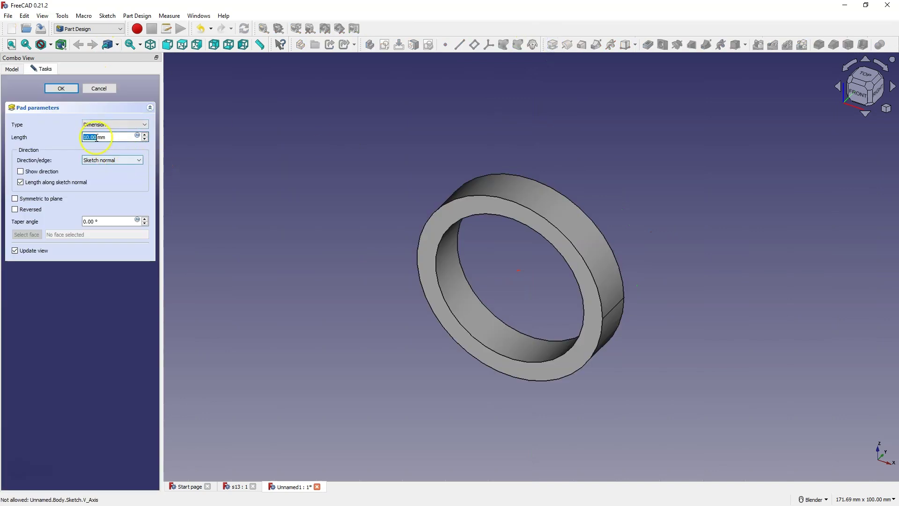
text(100)
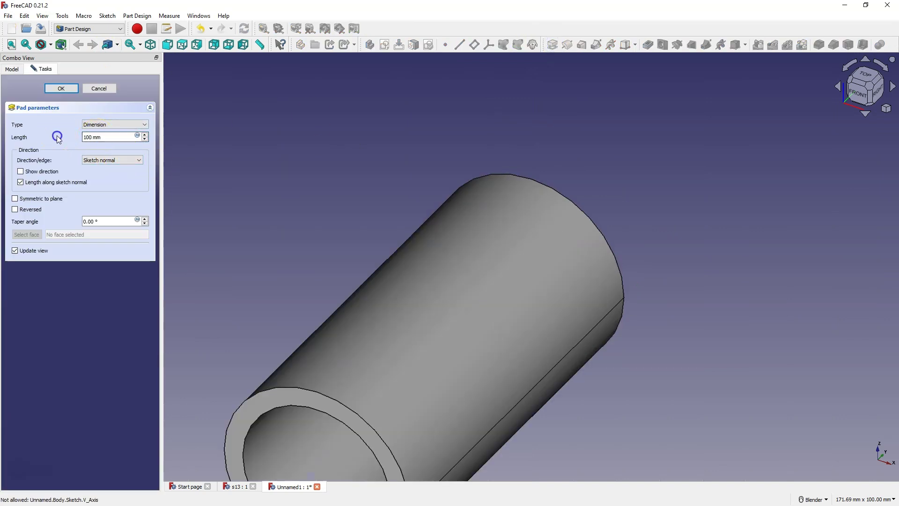
scroll(488, 187, down, 5)
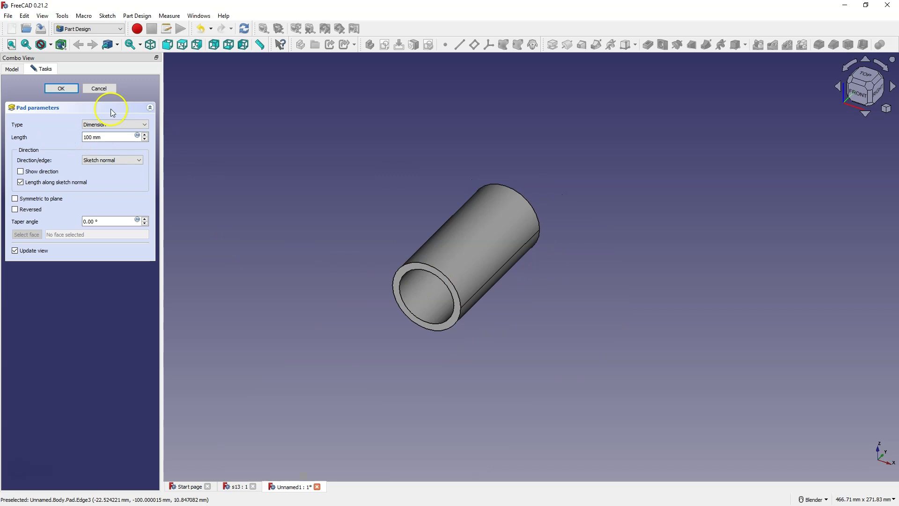
click(71, 89)
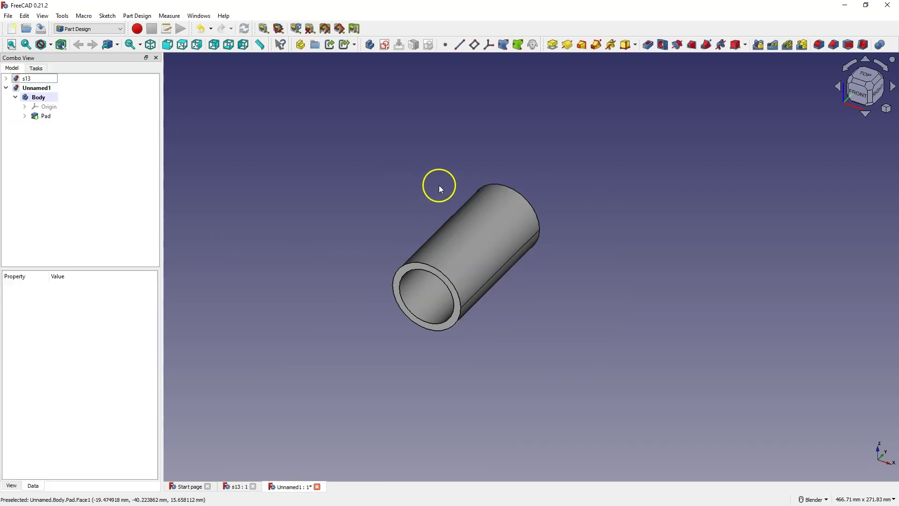
Step: Start a sketch on the tube's front ring face and link its outer circular edge as external geometry
click(238, 486)
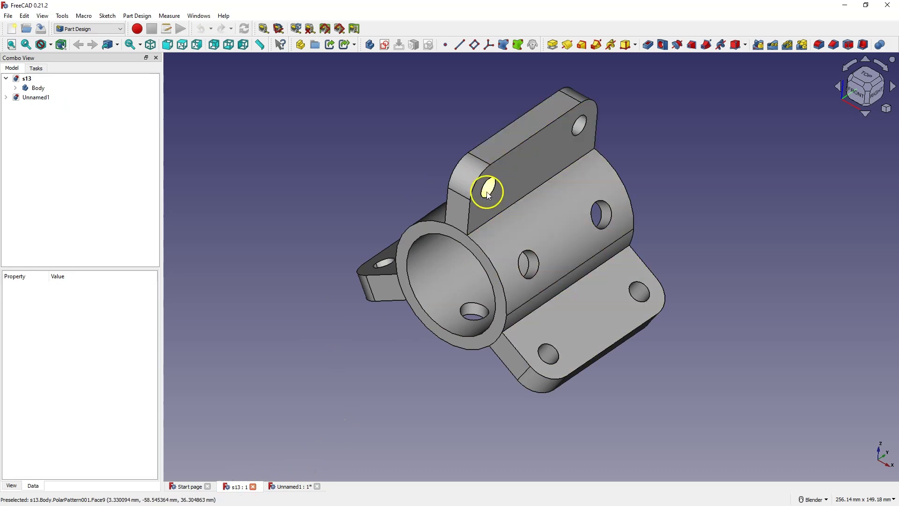
click(290, 487)
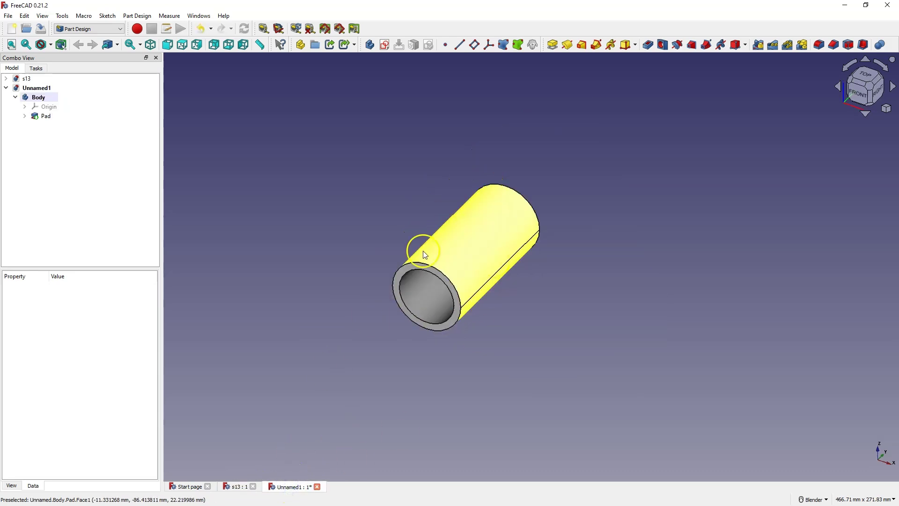
click(402, 277)
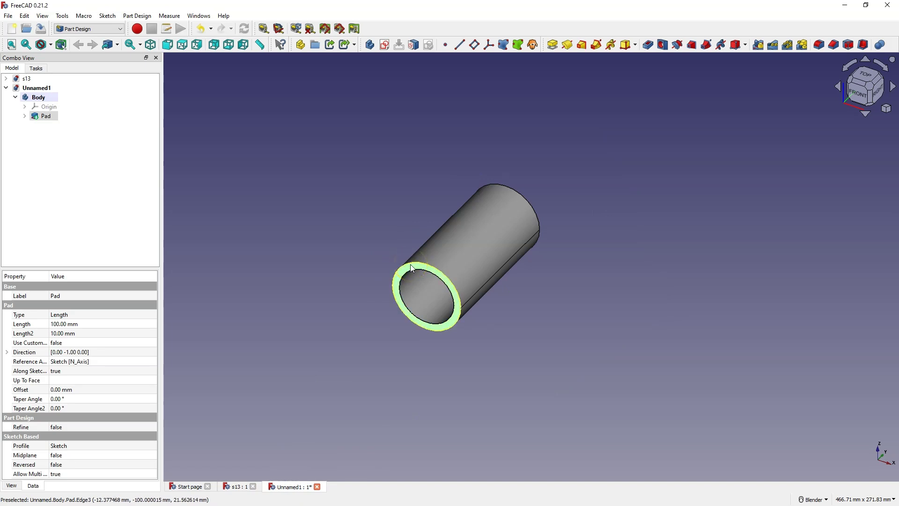
click(385, 44)
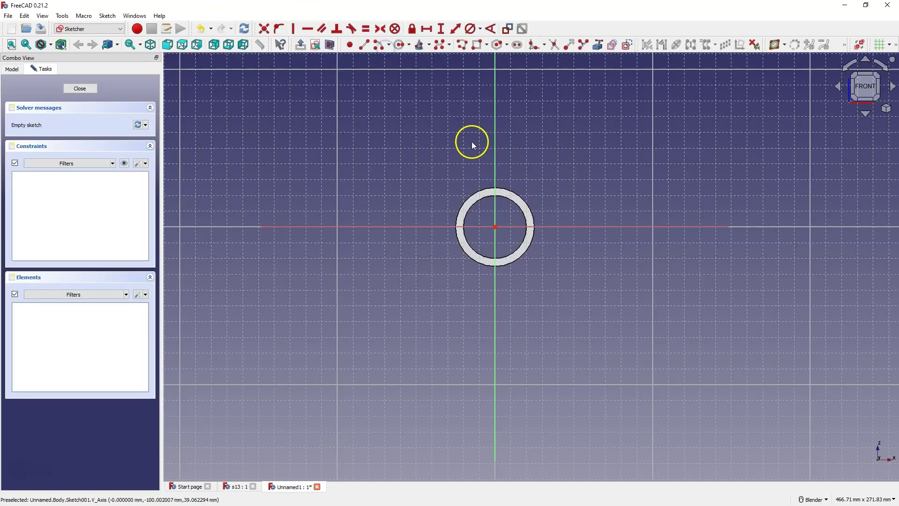
click(598, 44)
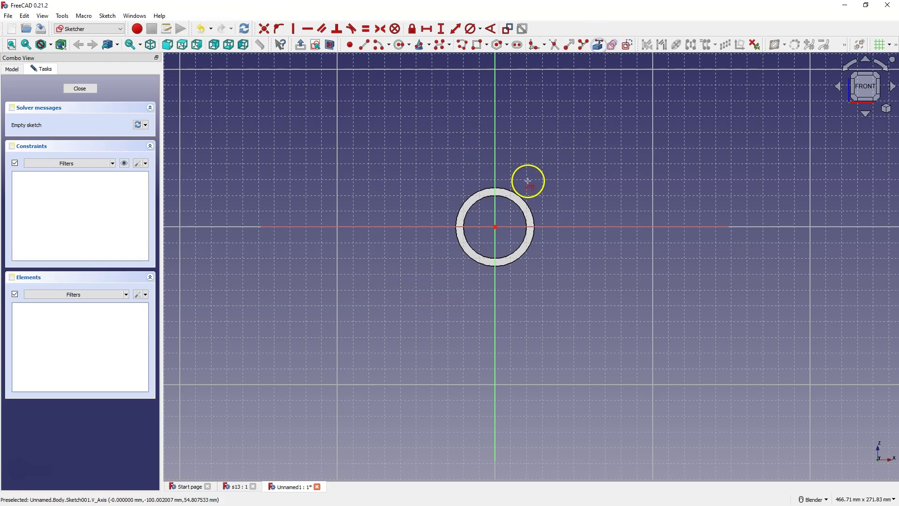
click(502, 190)
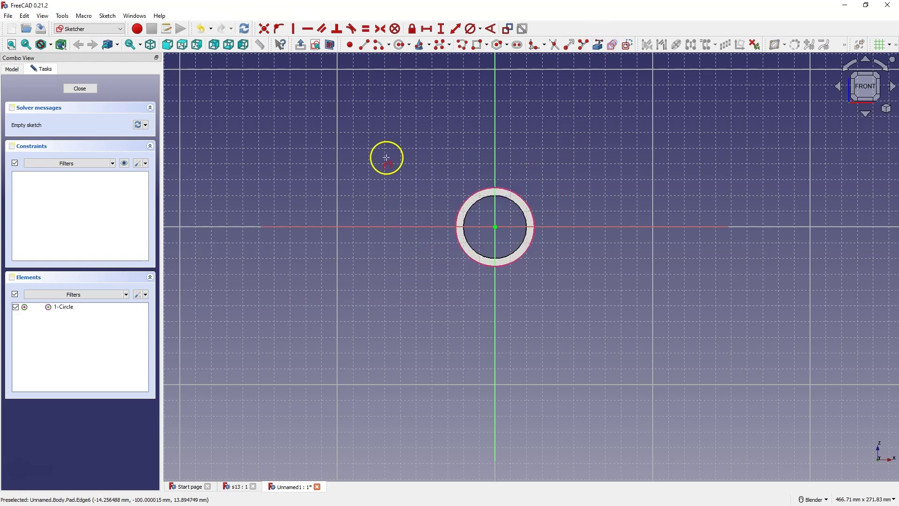
Step: Draw a circle centred on the origin and constrain it equal to the tube's outer edge
click(399, 45)
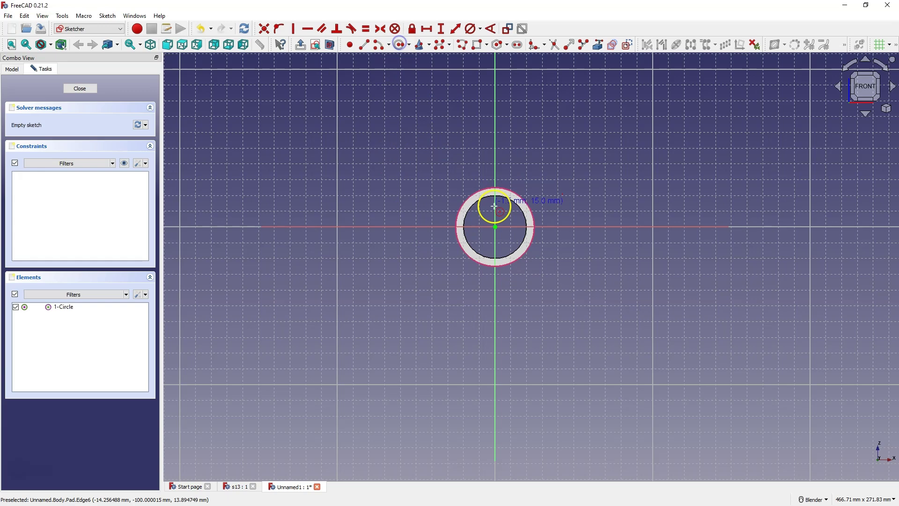
click(495, 227)
click(510, 212)
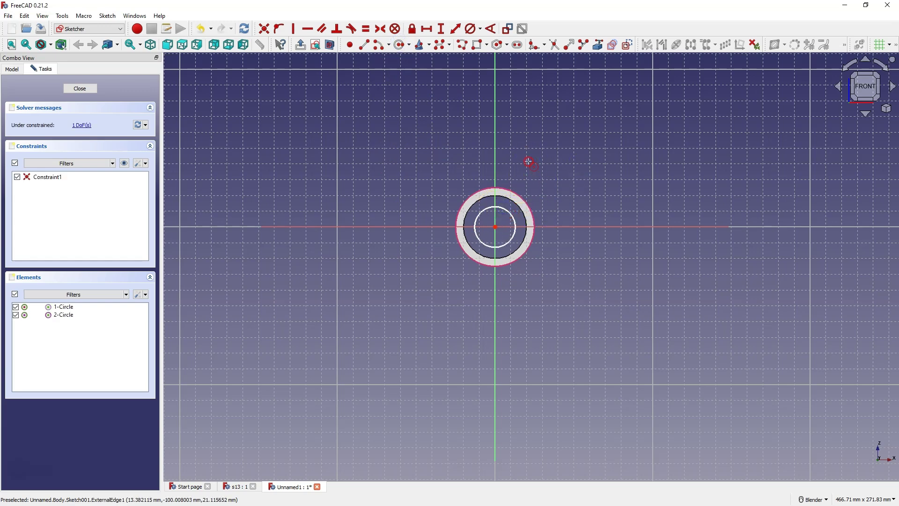
scroll(514, 184, up, 5)
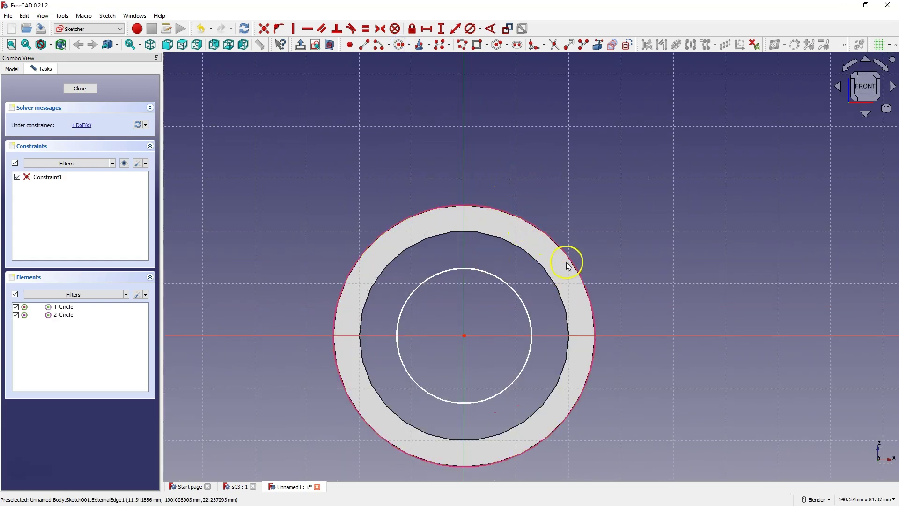
click(487, 271)
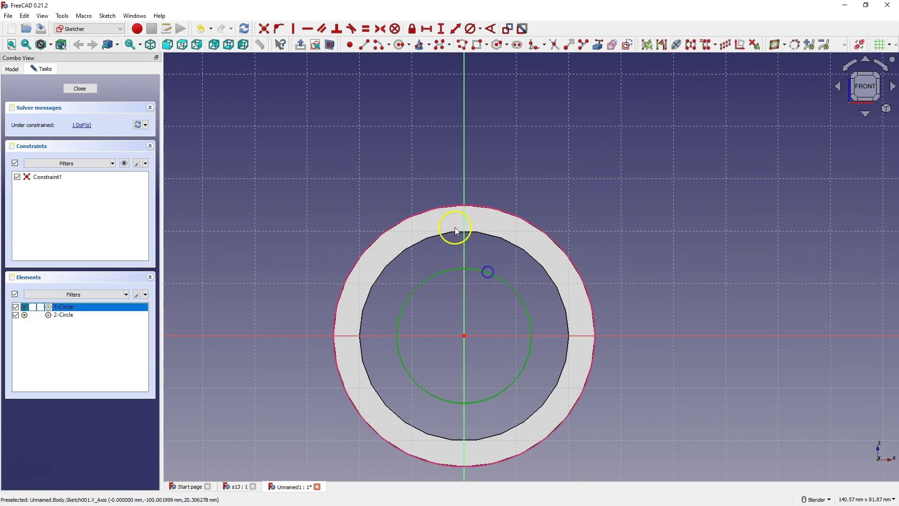
click(516, 217)
click(366, 29)
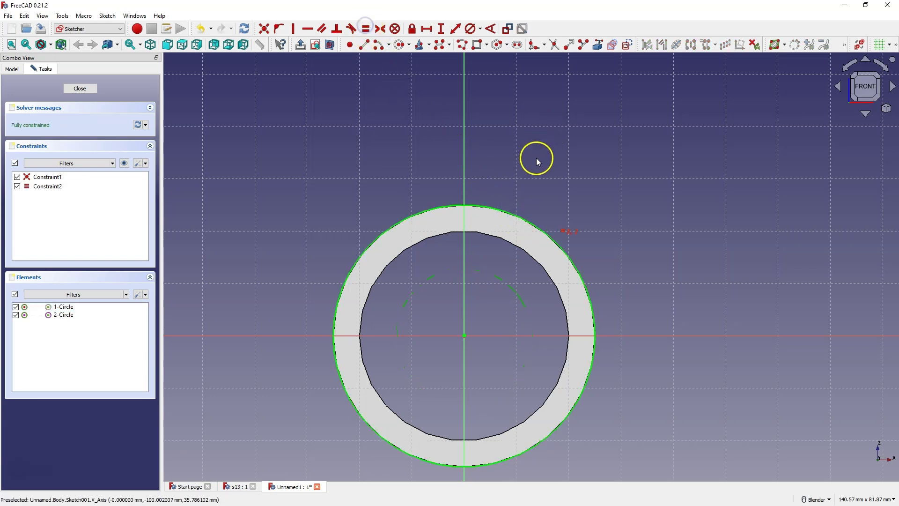
Step: Draw a centered rectangle about 11 mm wide and 34 mm tall on the vertical axis, its lower edge overlapping the top of the tube wall
scroll(547, 175, down, 3)
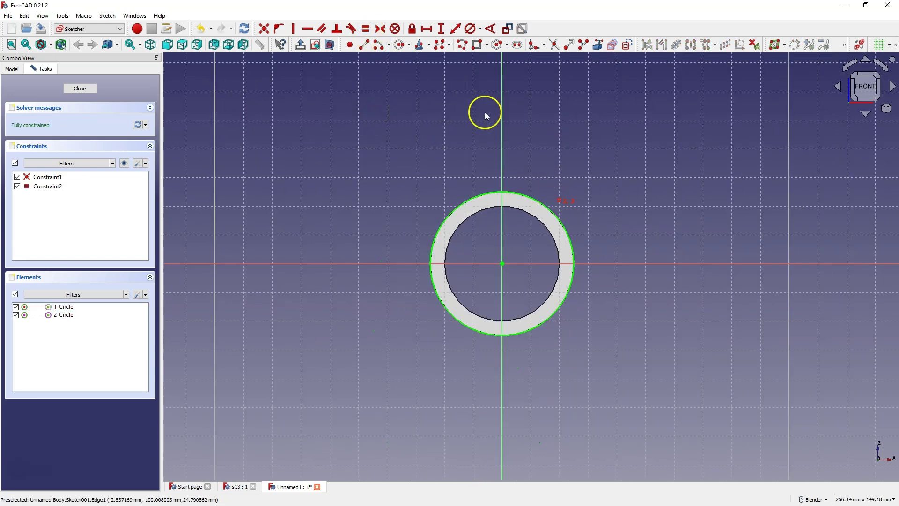
click(487, 45)
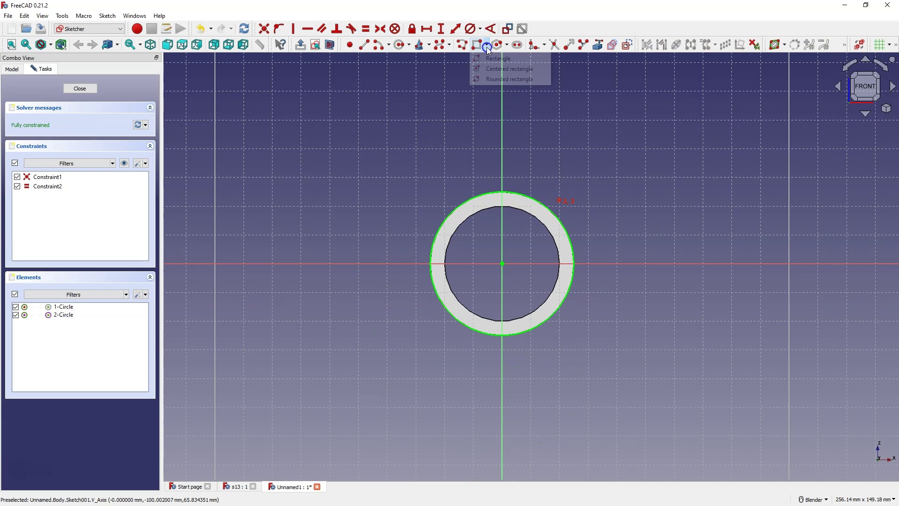
click(492, 70)
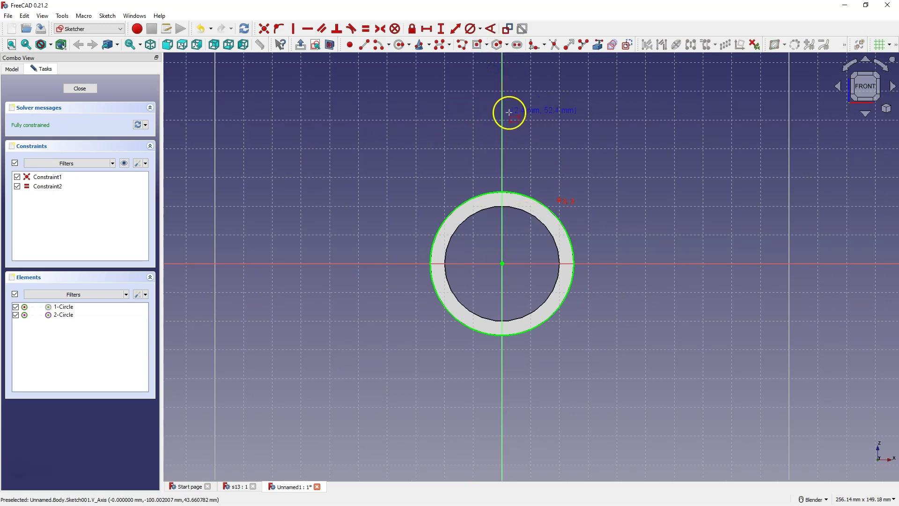
click(501, 150)
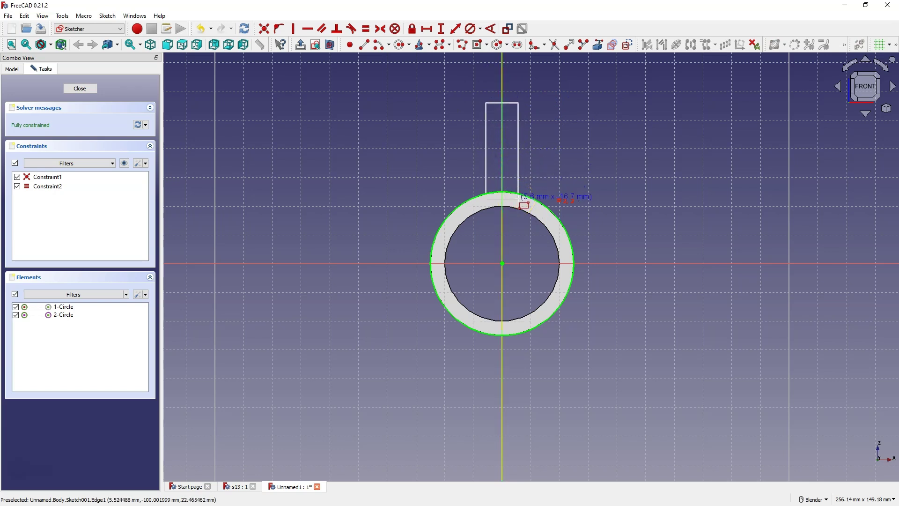
click(518, 198)
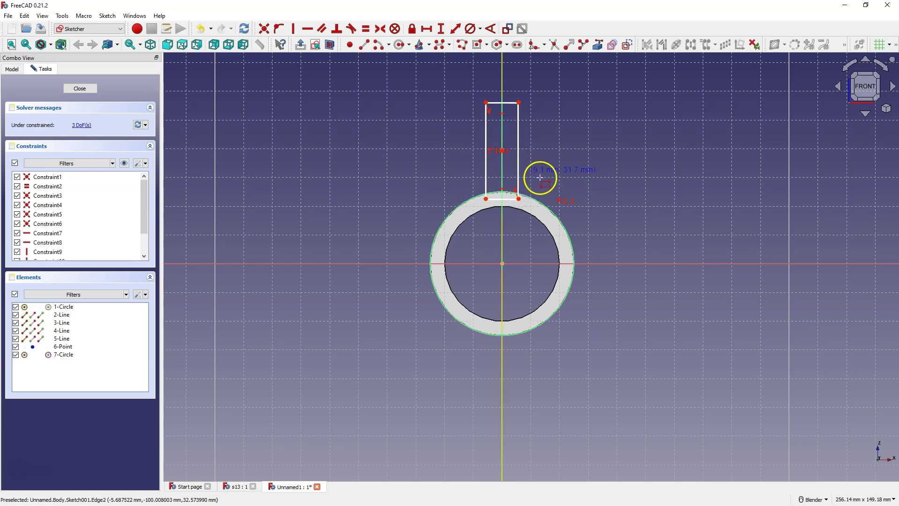
scroll(538, 178, up, 5)
scroll(511, 241, down, 5)
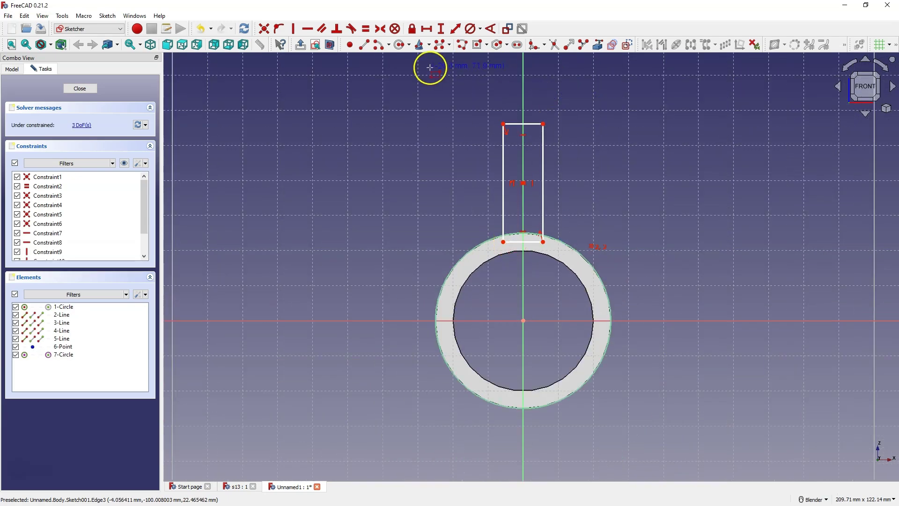
Step: Constrain the rectangle's vertical side to a length of 30 mm
click(438, 30)
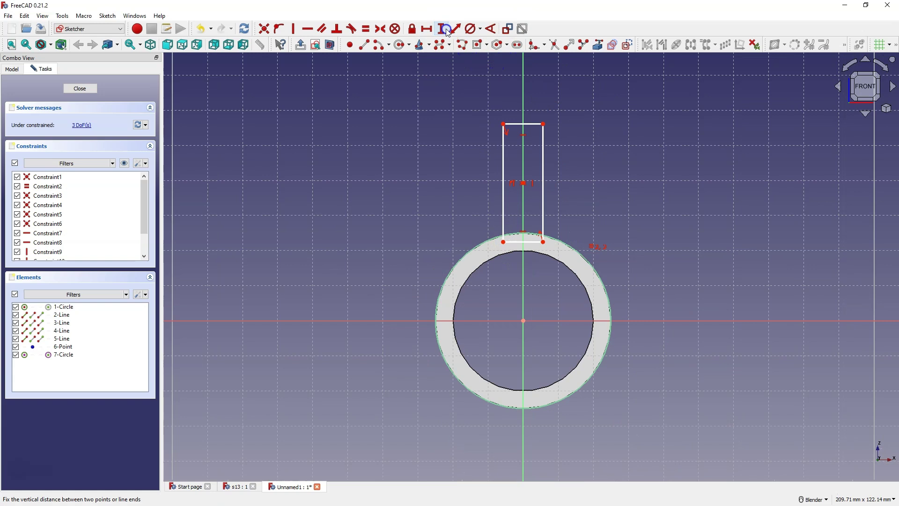
click(543, 176)
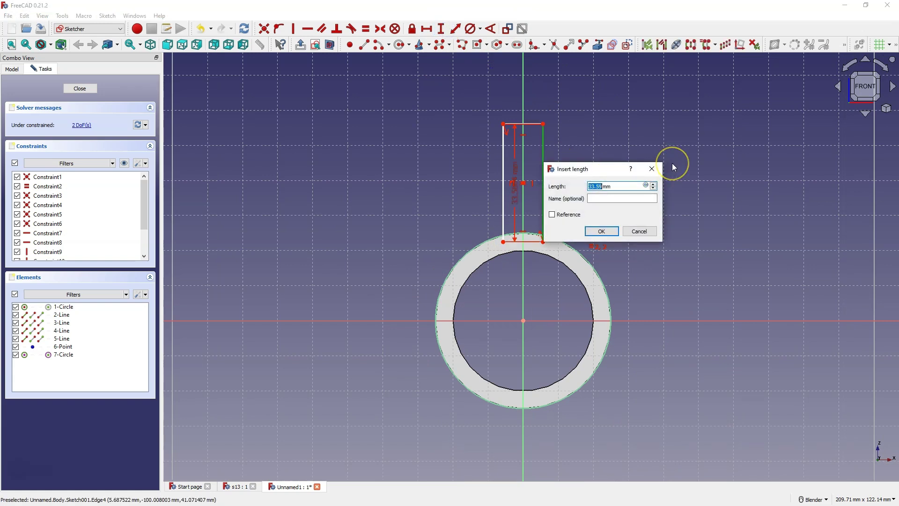
text(30)
key(Return)
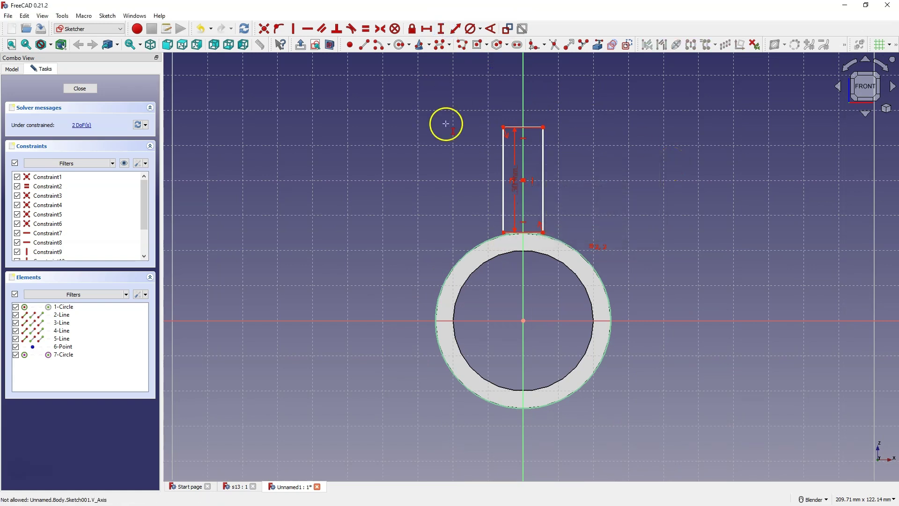
Step: Constrain the rectangle's upper edge to a horizontal length of 10 mm
click(426, 28)
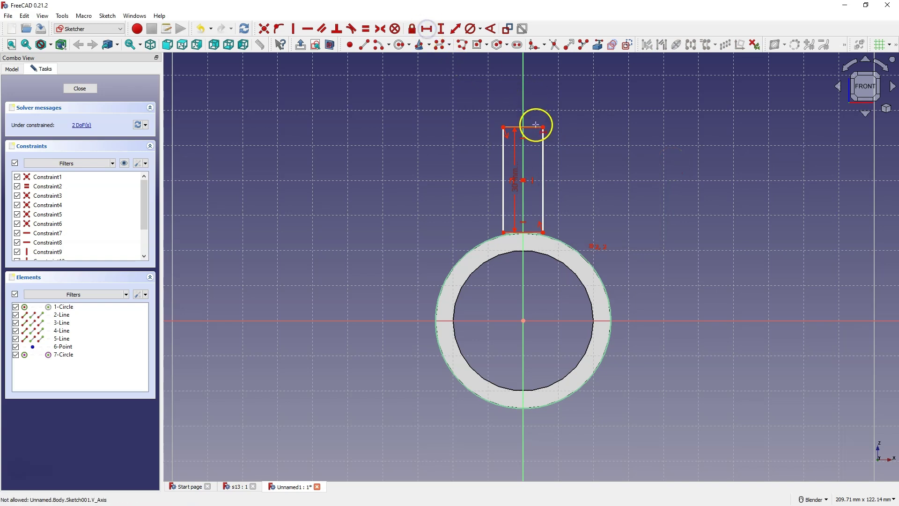
click(536, 124)
text(10)
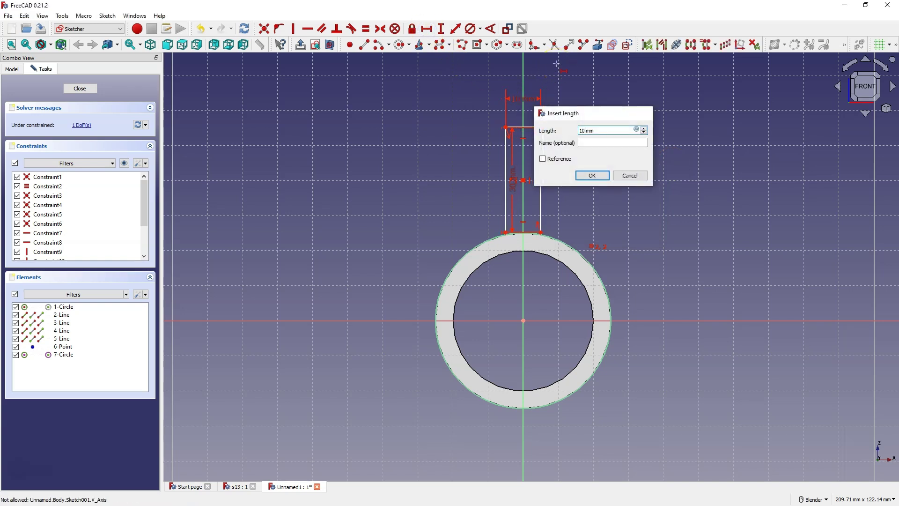
key(Return)
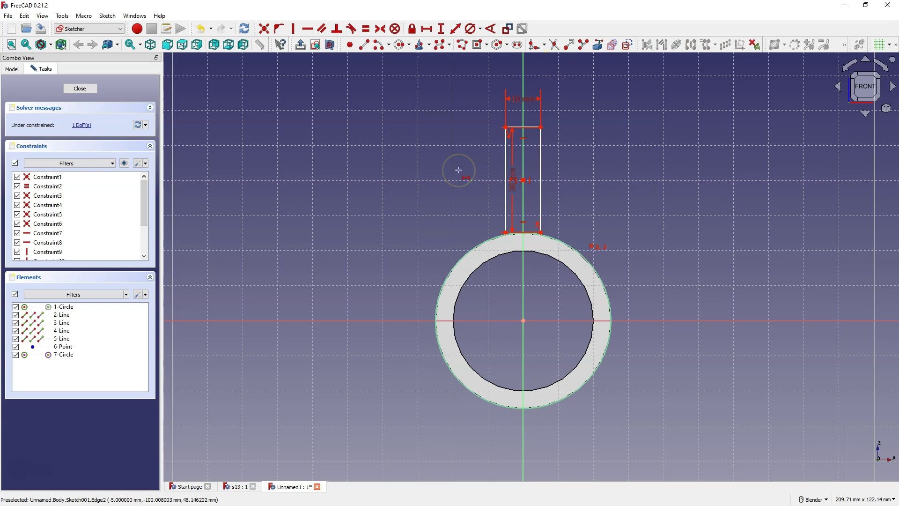
Step: Constrain the rectangle's lower-right corner to lie on the drawn circle
scroll(527, 209, up, 6)
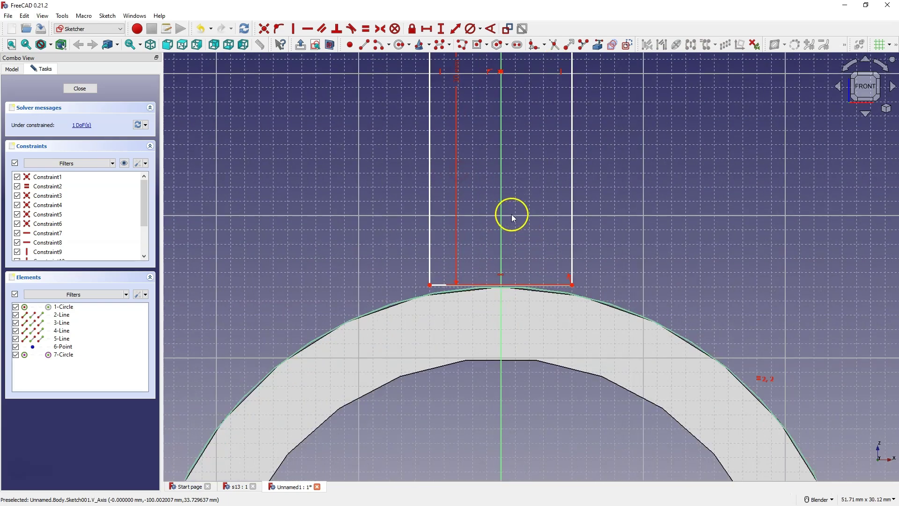
click(571, 285)
click(585, 299)
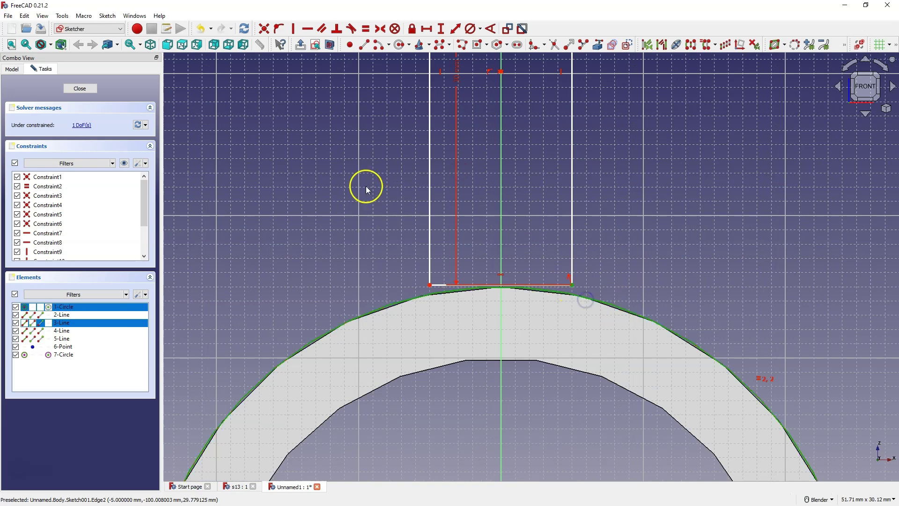
click(279, 30)
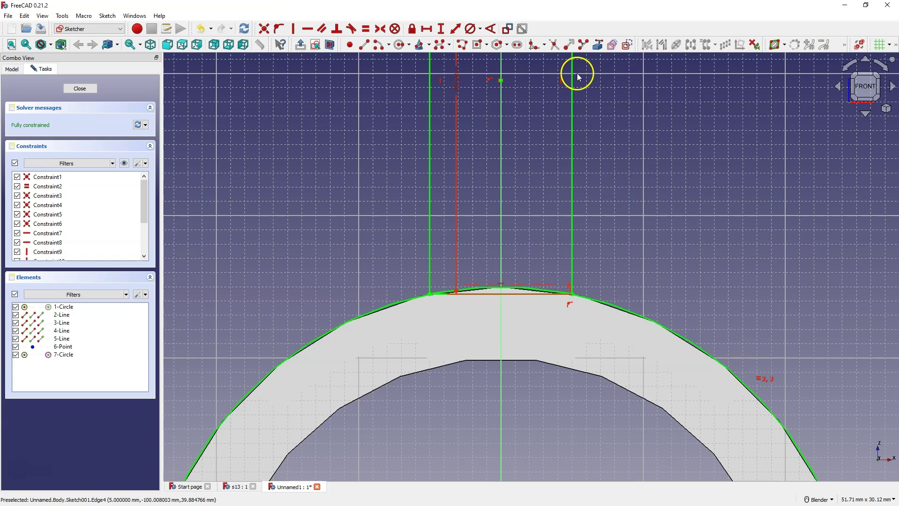
Step: Trim away the circle outside the rectangle and the rectangle's straight lower edge, keeping the short arc between its sides
click(560, 49)
click(617, 304)
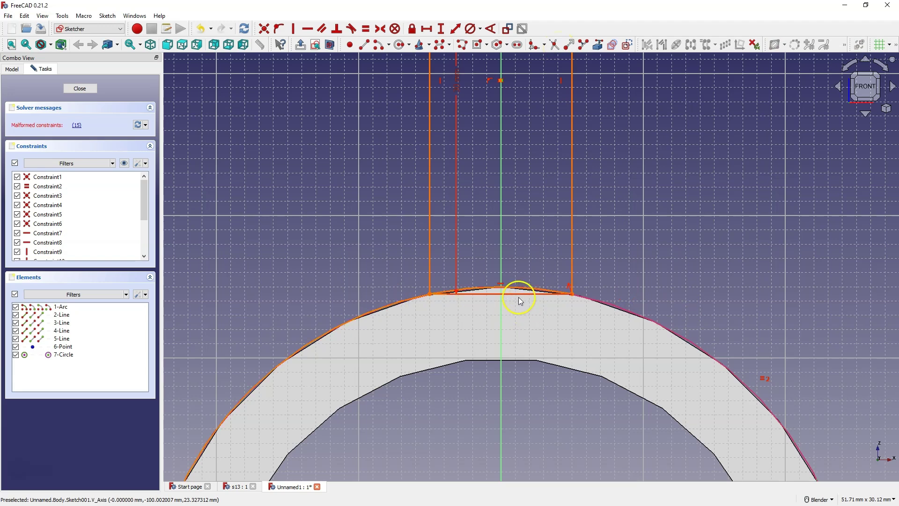
right_click(405, 295)
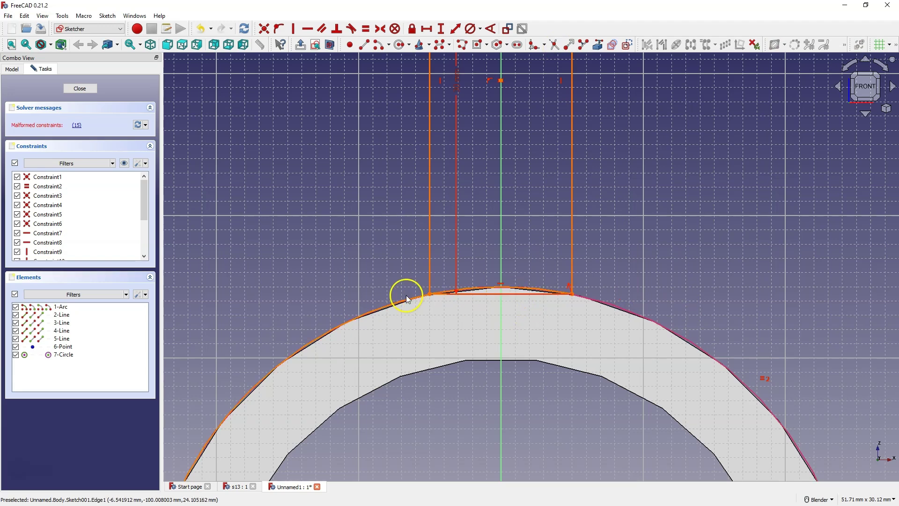
click(567, 49)
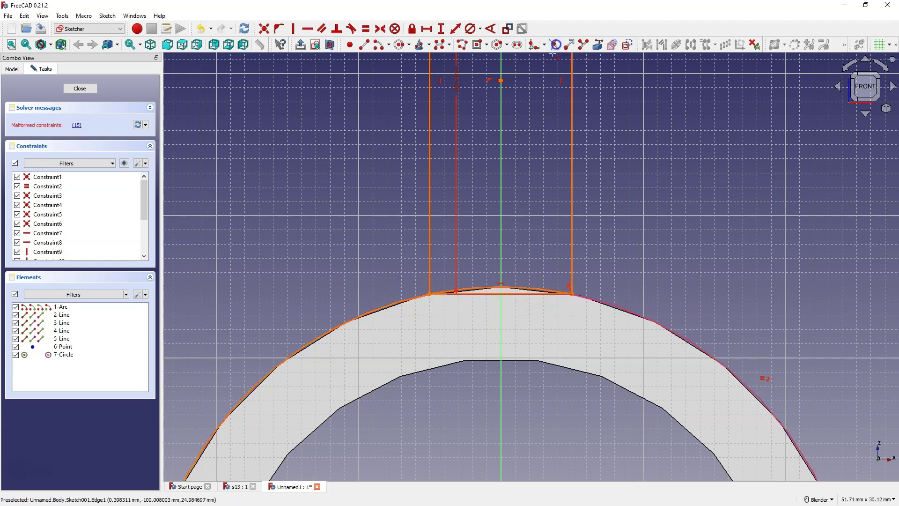
click(392, 305)
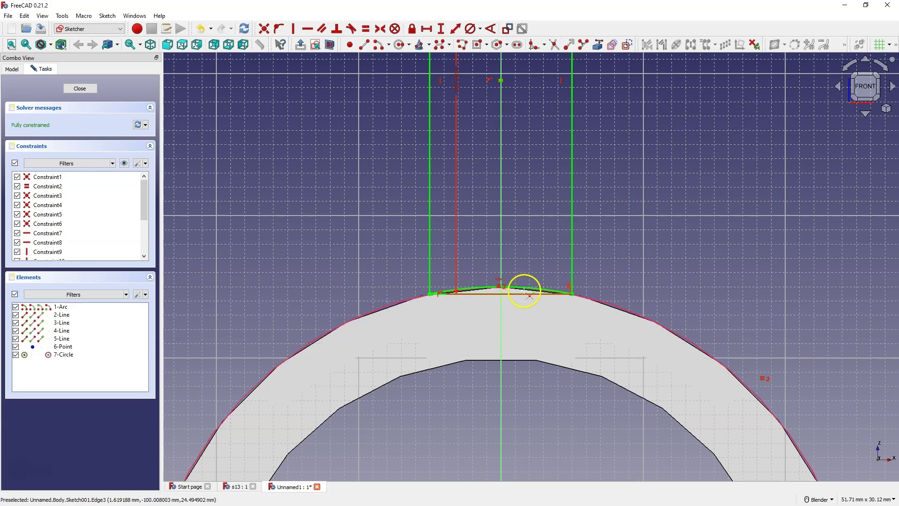
click(523, 295)
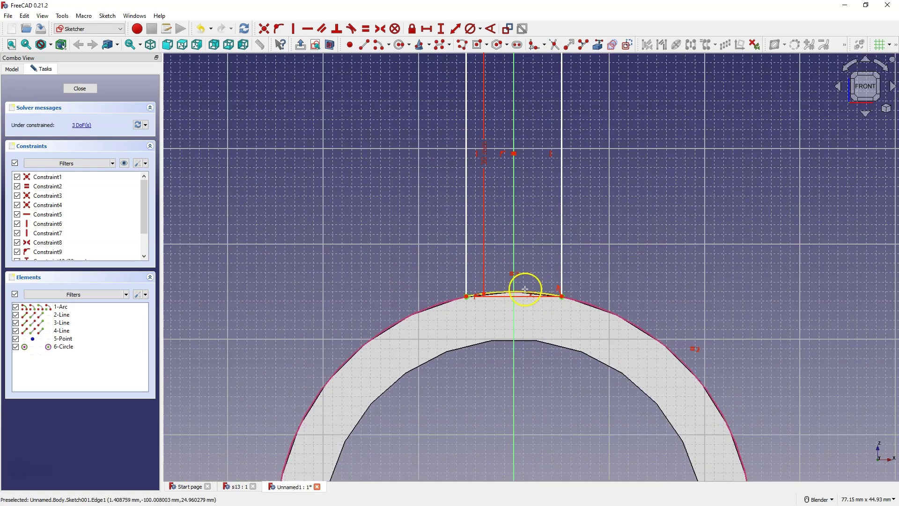
Step: Pull the open lower ends of the rectangle's sides up, away from the trimmed arc's endpoints
right_click(423, 234)
click(465, 261)
click(495, 261)
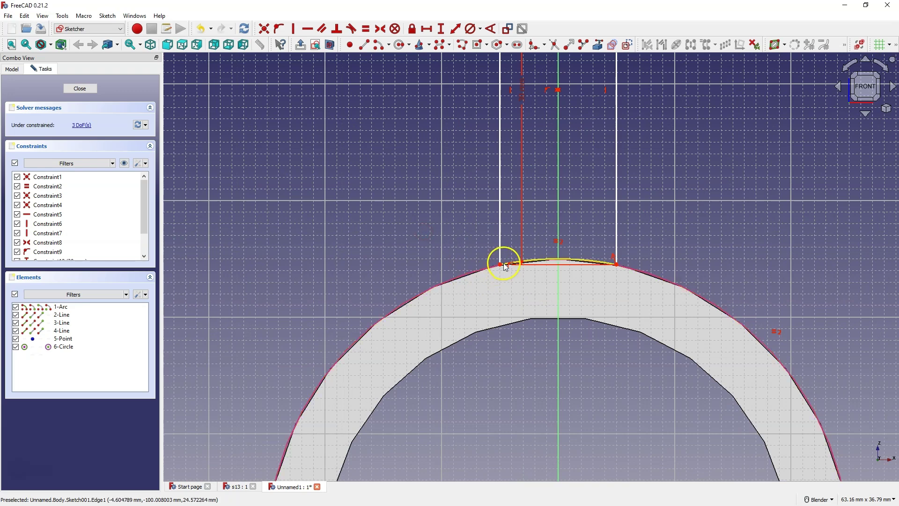
drag(491, 274, 500, 235)
click(617, 235)
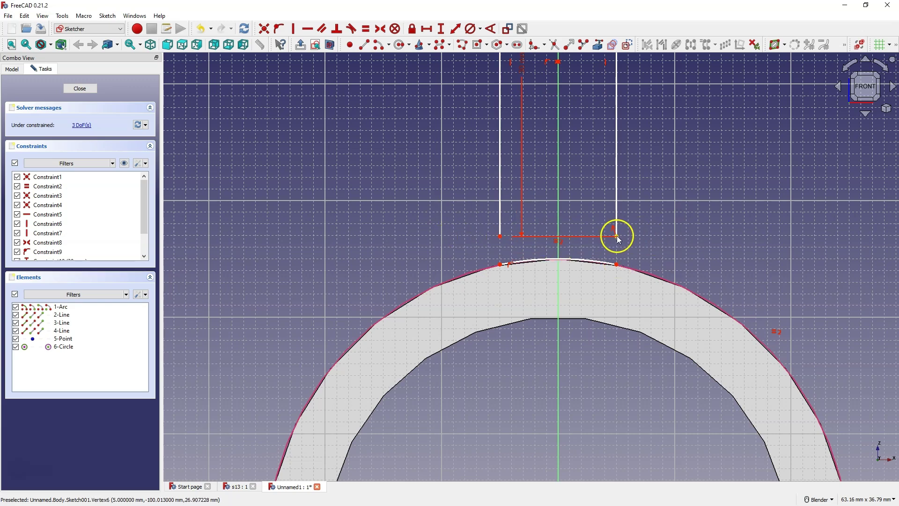
click(502, 238)
scroll(544, 249, down, 4)
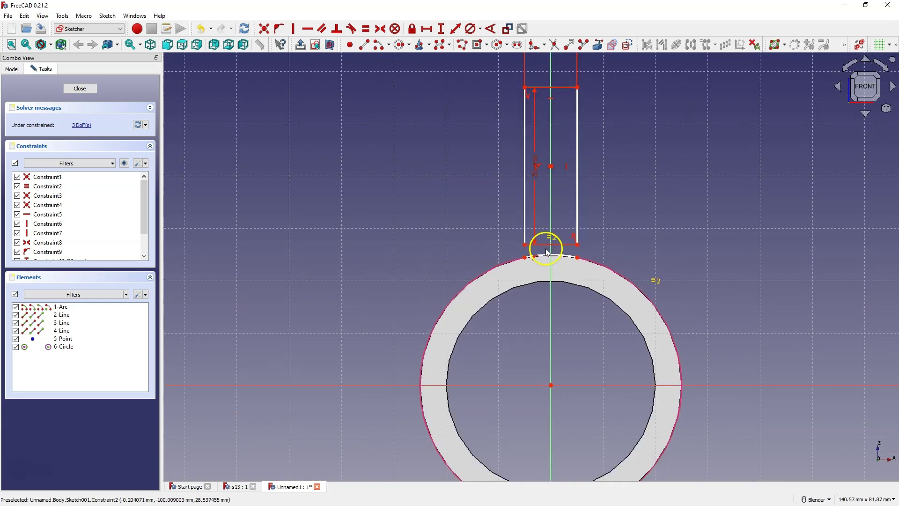
Step: Make the lower ends of both vertical sides coincident with the matching endpoints of the arc
scroll(530, 208, up, 4)
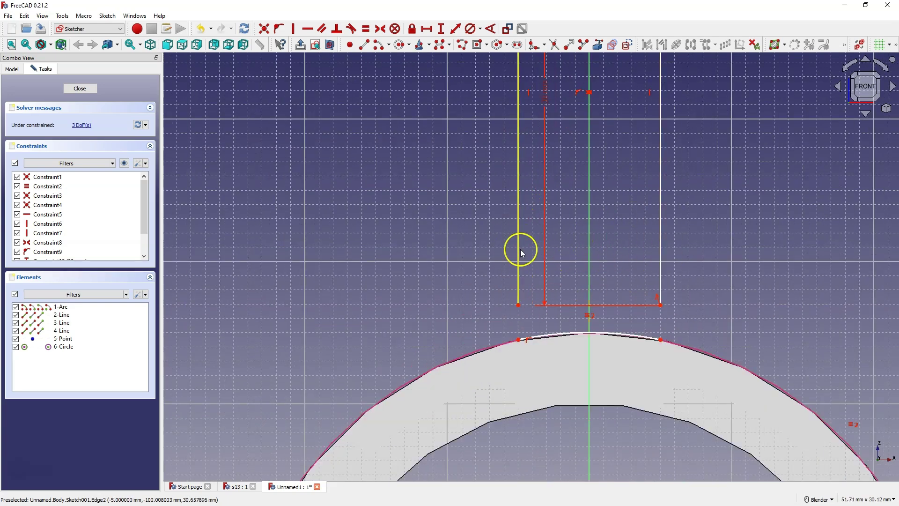
click(518, 305)
click(519, 340)
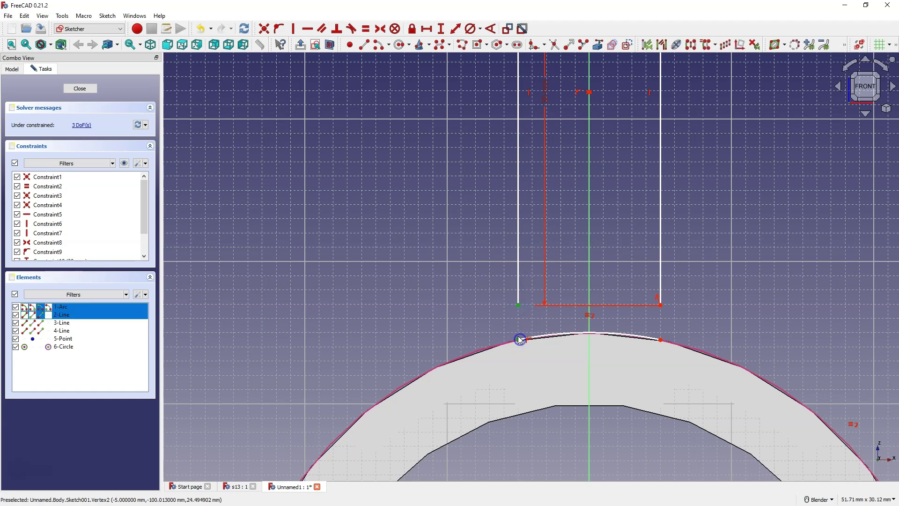
click(265, 30)
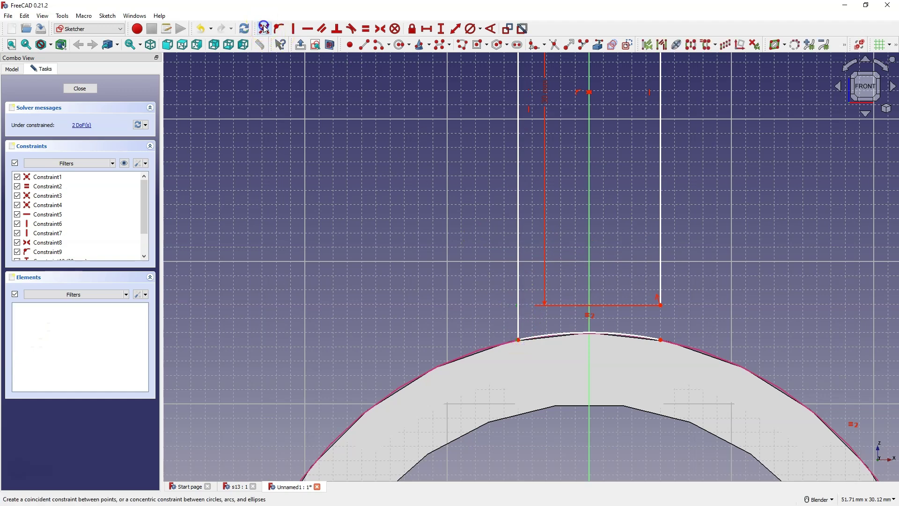
click(661, 306)
click(661, 340)
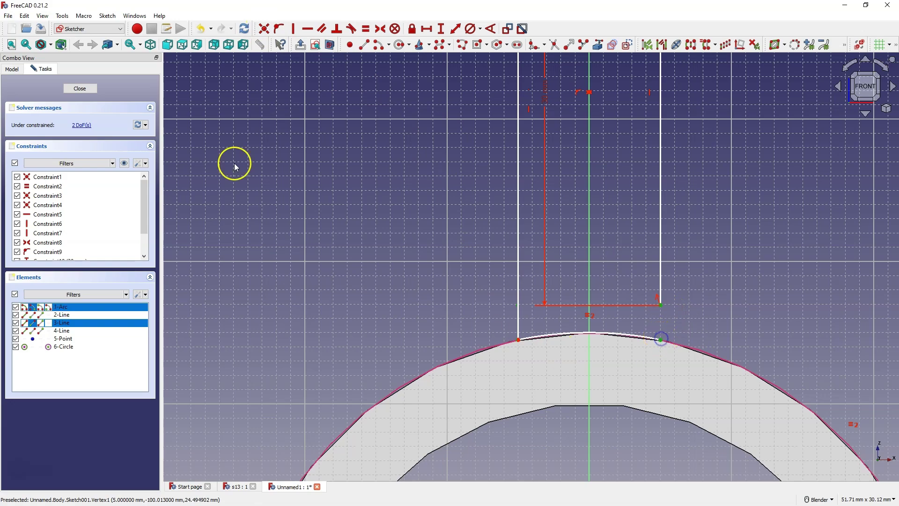
click(264, 29)
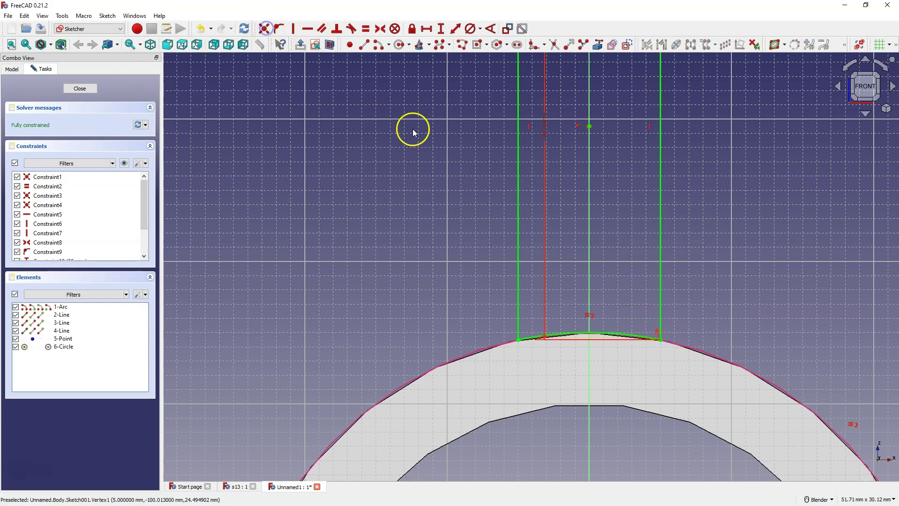
Step: Move the 30 mm dimension outside the profile to its right and finish the sketch
scroll(545, 307, down, 2)
drag(546, 304, 680, 230)
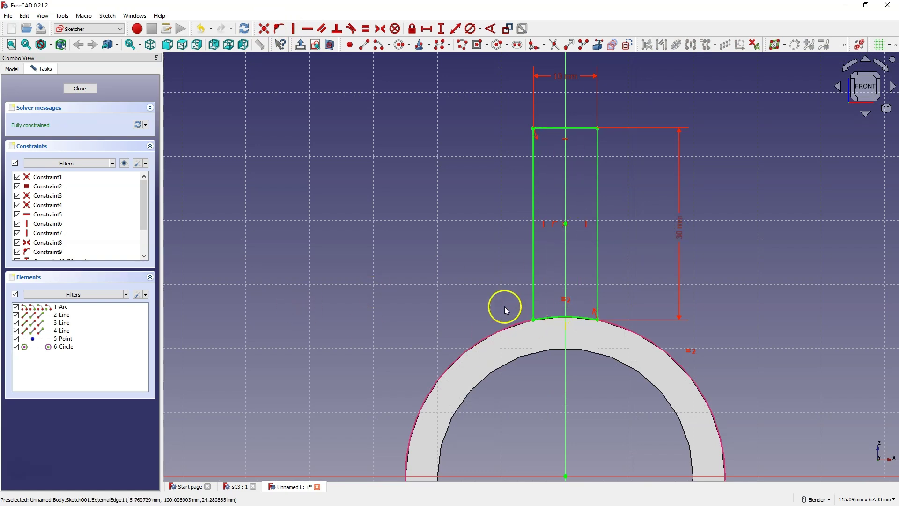
click(77, 88)
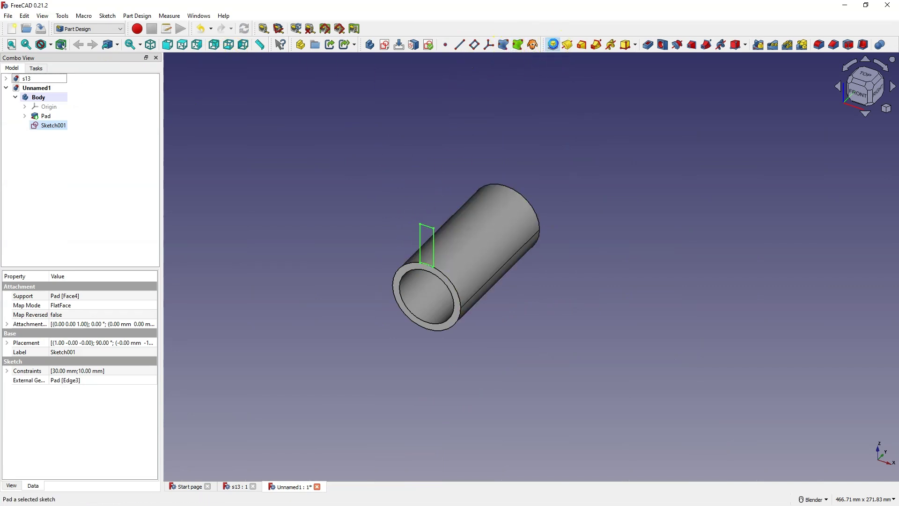
Step: Pad the flange sketch in the reversed direction up to the ring face at the tube's far end
click(553, 44)
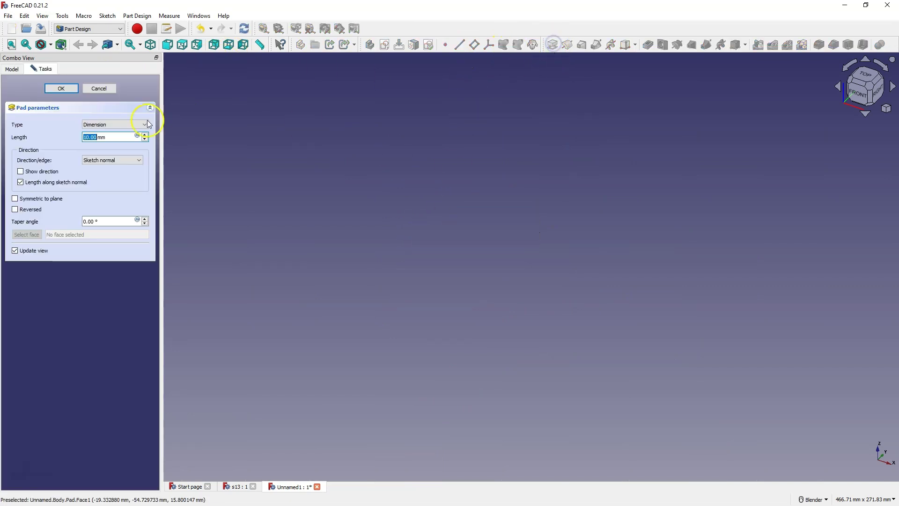
click(15, 210)
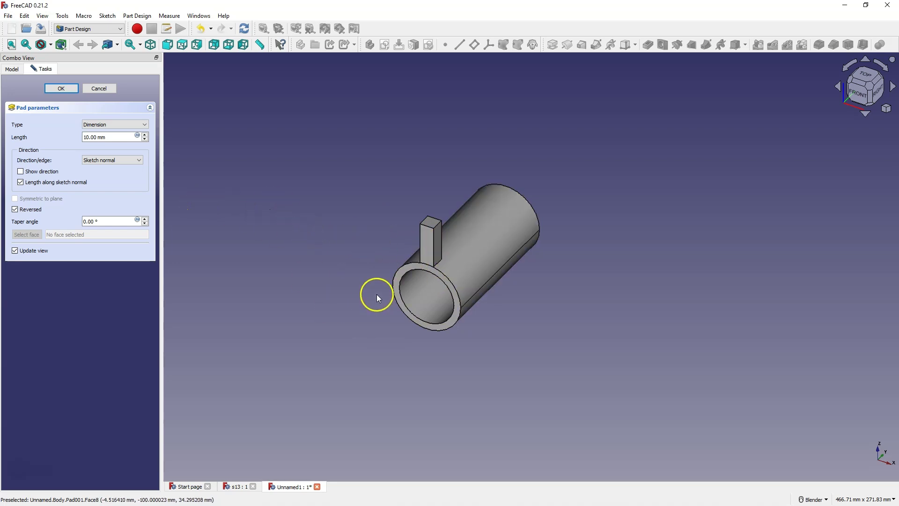
middle_drag(457, 321, 439, 278)
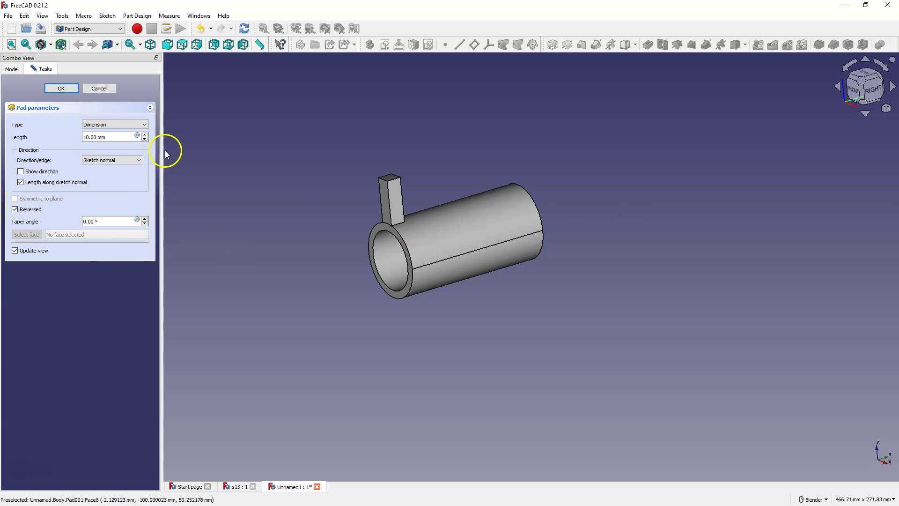
click(121, 125)
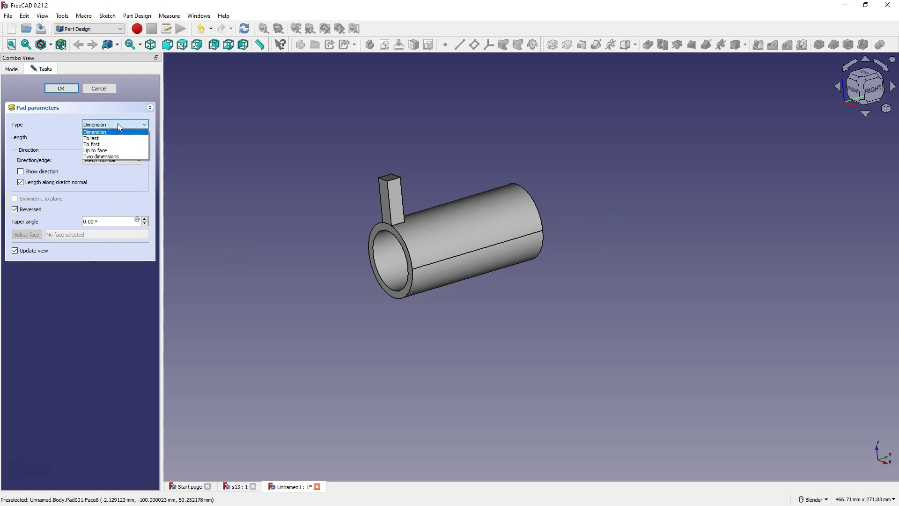
click(111, 151)
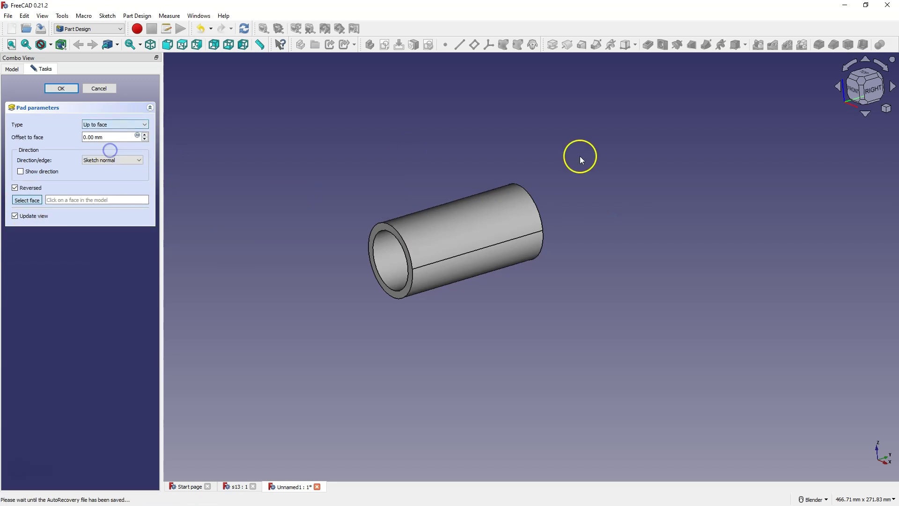
mouse_move(577, 155)
middle_down()
mouse_move(472, 205)
mouse_move(560, 152)
middle_up()
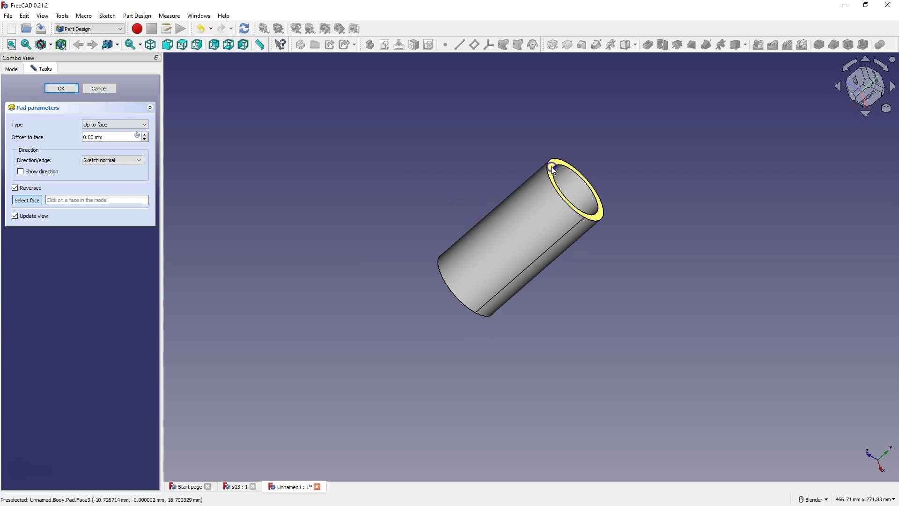
click(553, 169)
click(263, 197)
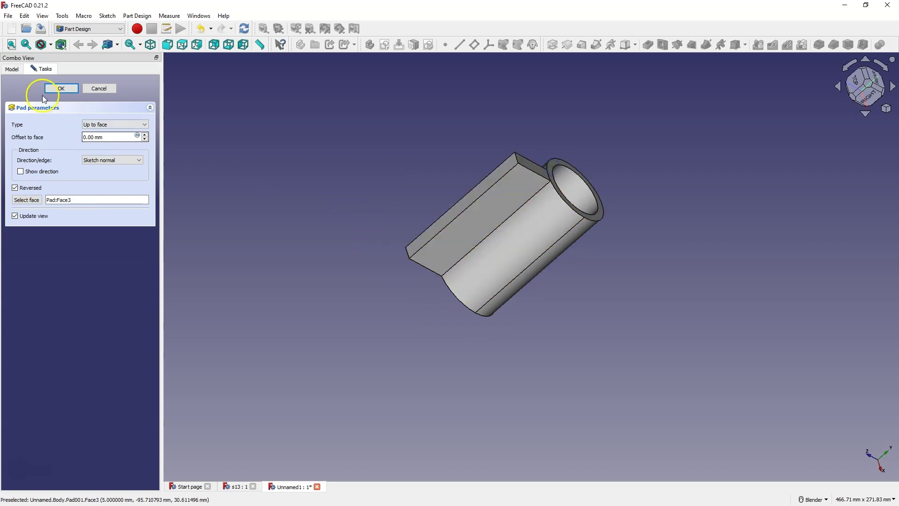
click(61, 88)
Step: Fillet the two short top edges at the flange's ends with a 15 mm radius
middle_drag(478, 257, 596, 187)
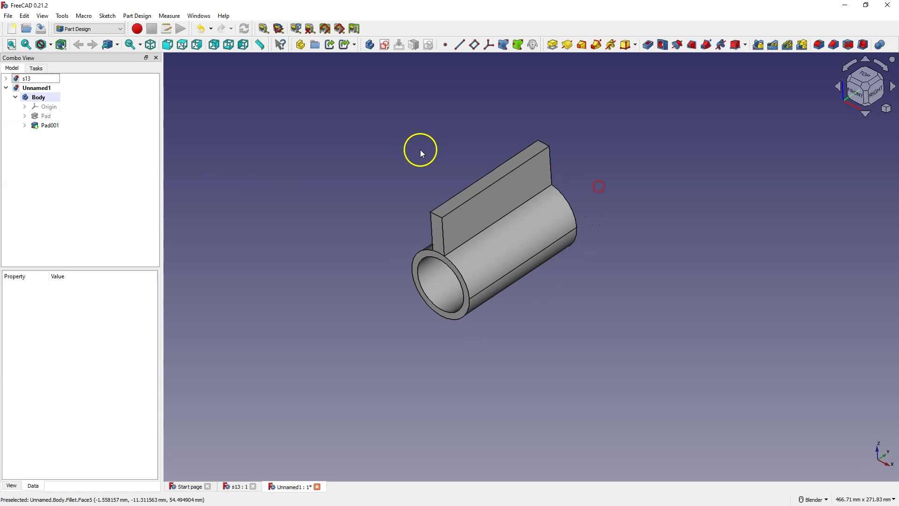
click(433, 216)
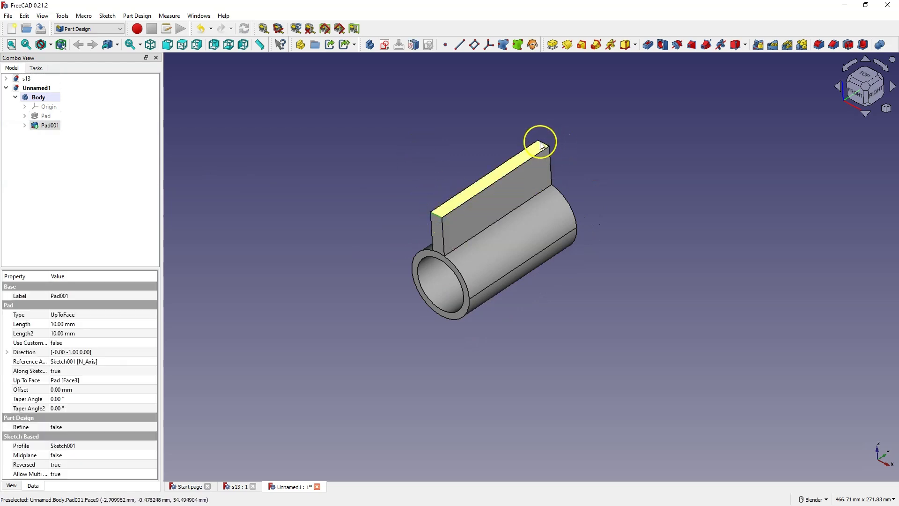
ctrl+click(541, 142)
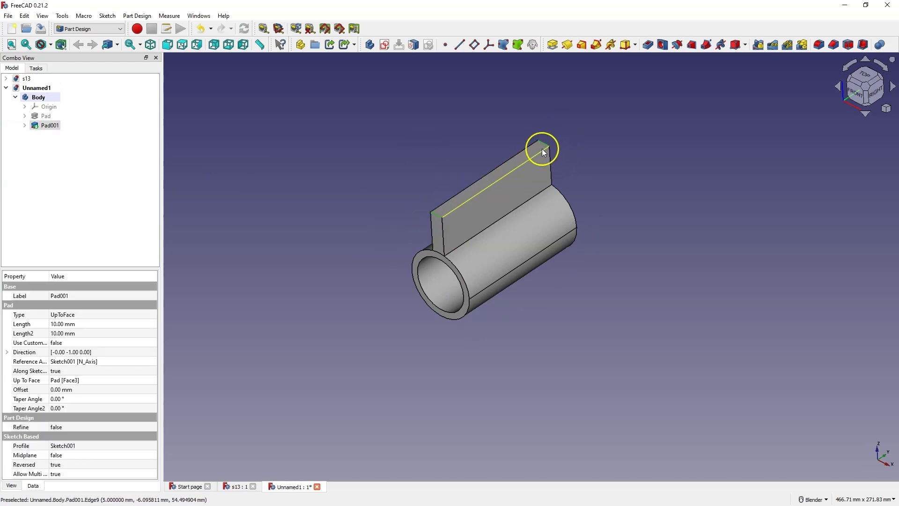
click(819, 44)
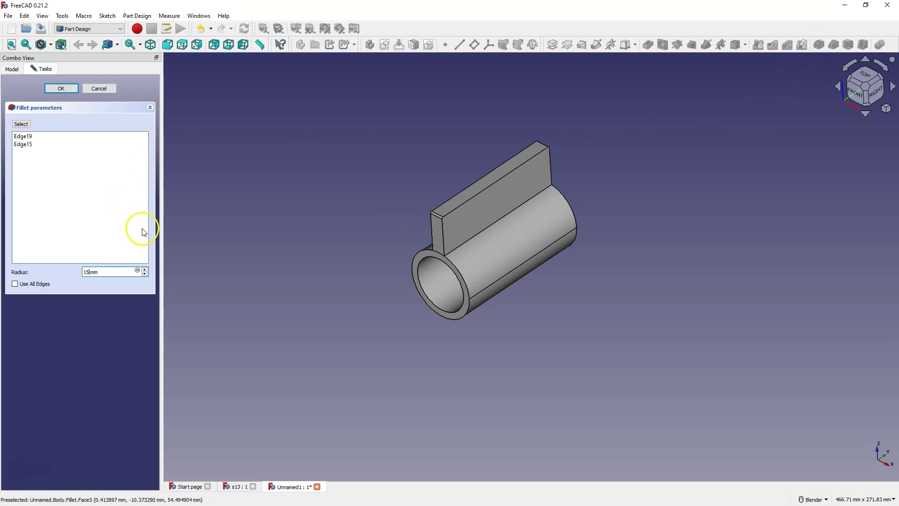
click(64, 271)
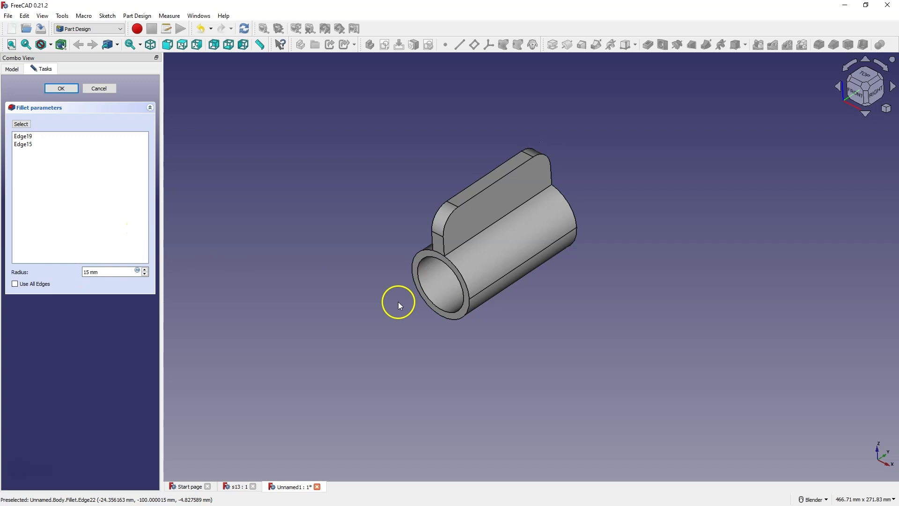
click(61, 88)
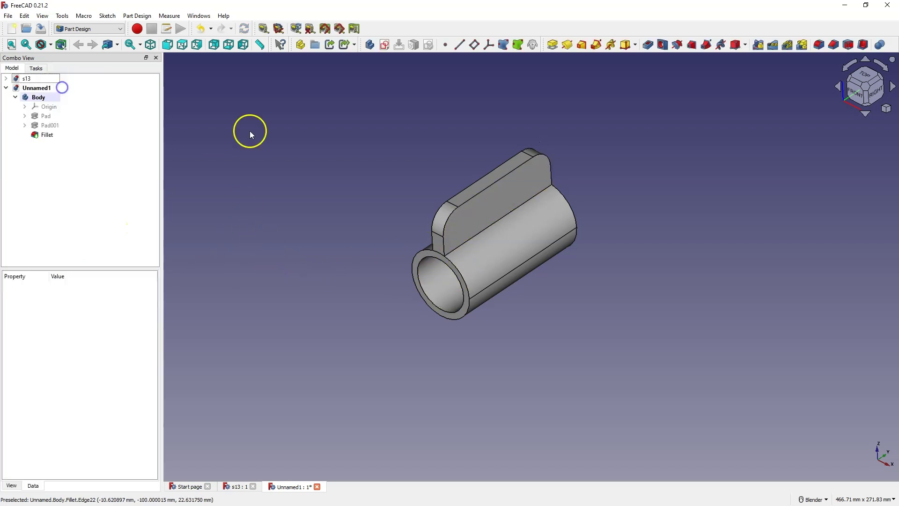
Step: Start a sketch on the flange's flat side face and project its two rounded corner arcs as external geometry
click(488, 207)
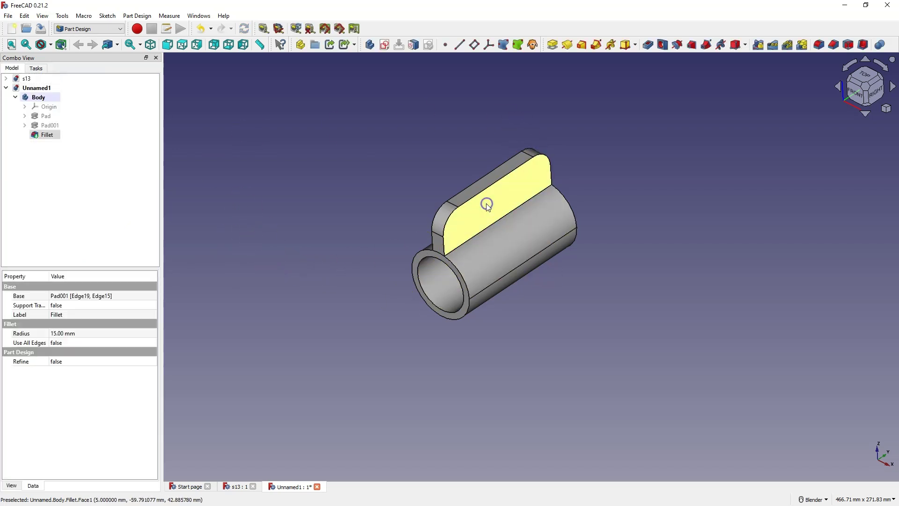
click(385, 45)
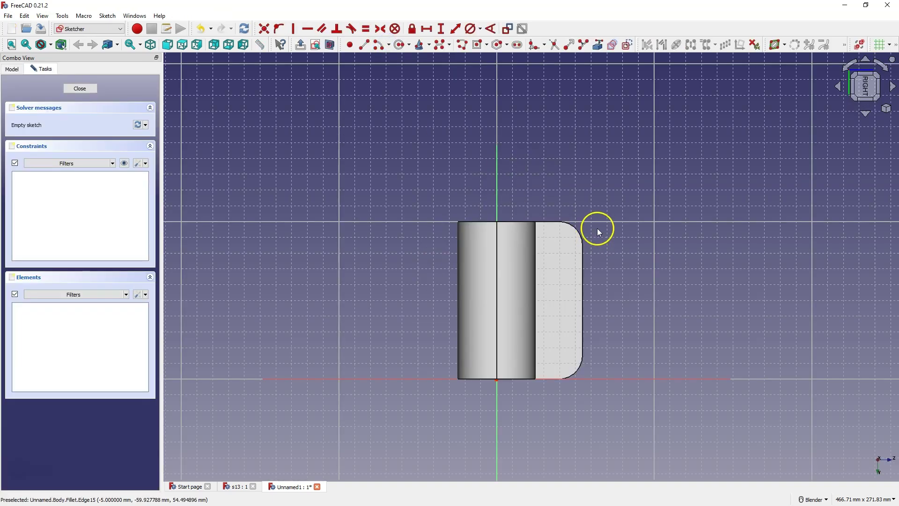
click(599, 45)
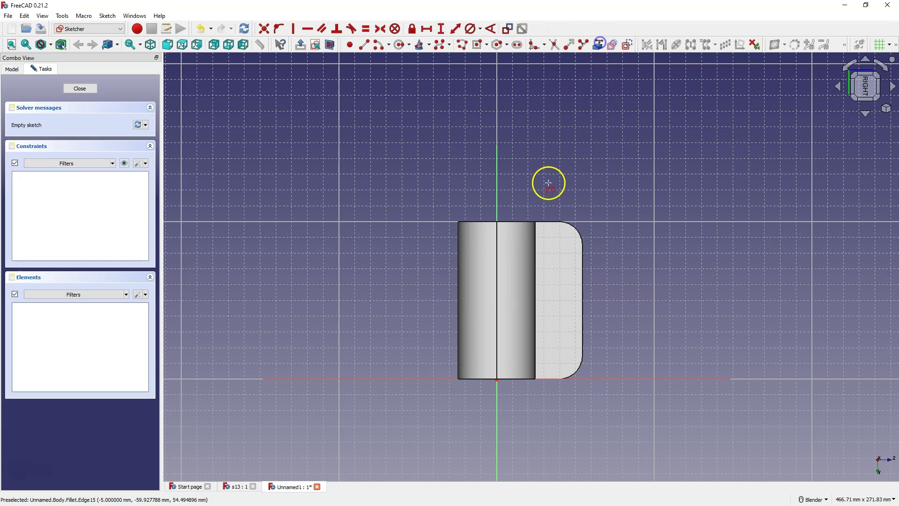
click(571, 228)
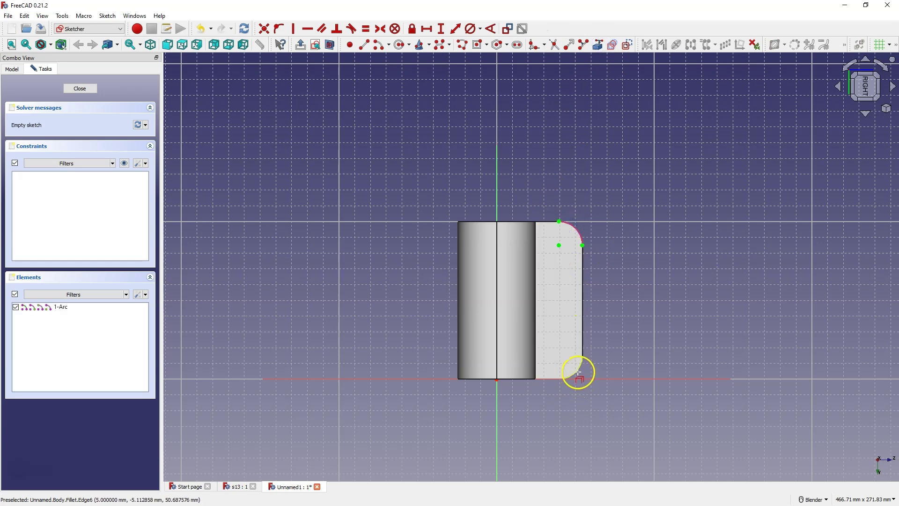
click(577, 374)
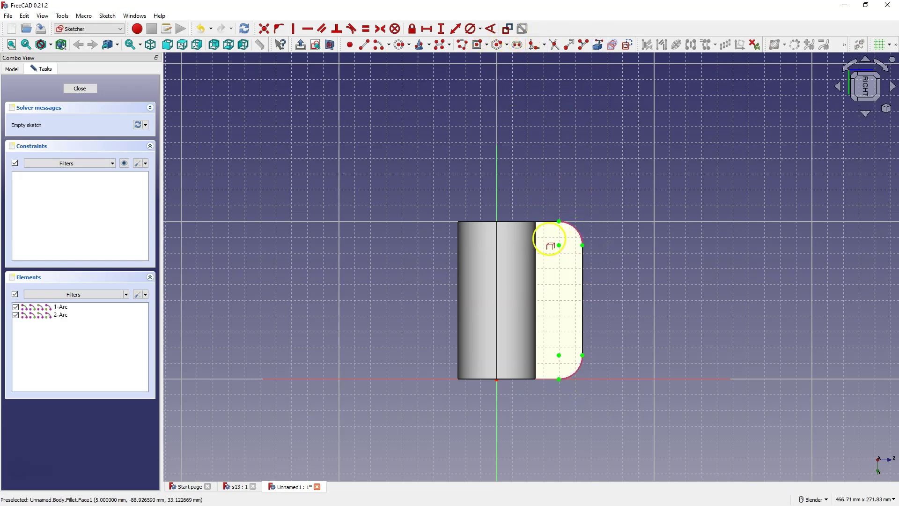
Step: Draw two circles about 15 mm in diameter, each centred on the centre point of a projected corner arc
click(402, 46)
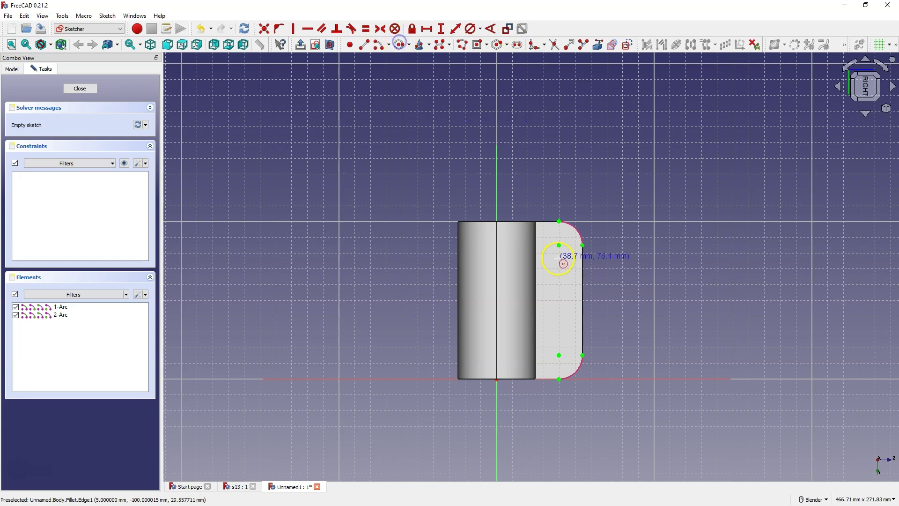
click(558, 245)
click(567, 237)
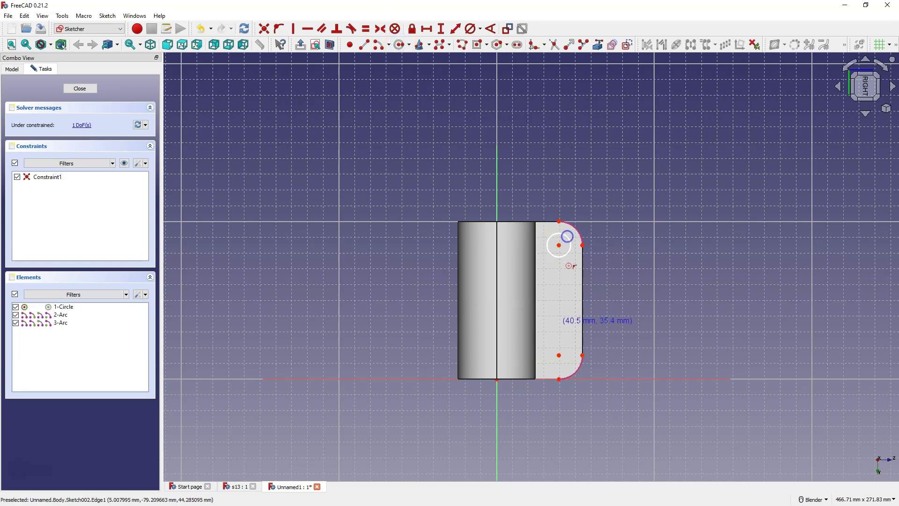
click(568, 364)
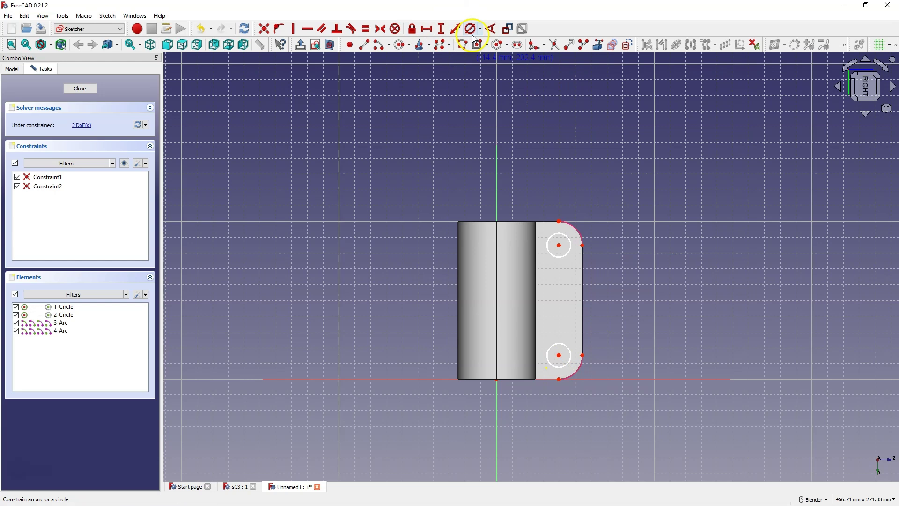
Step: Set one circle's diameter to 15 mm, make the other circle equal to it, and finish the sketch
click(569, 242)
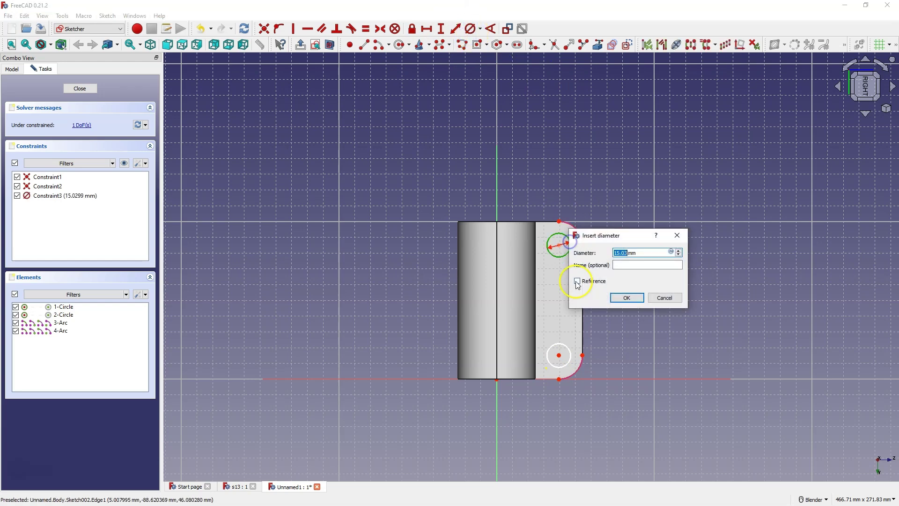
text(15)
key(Return)
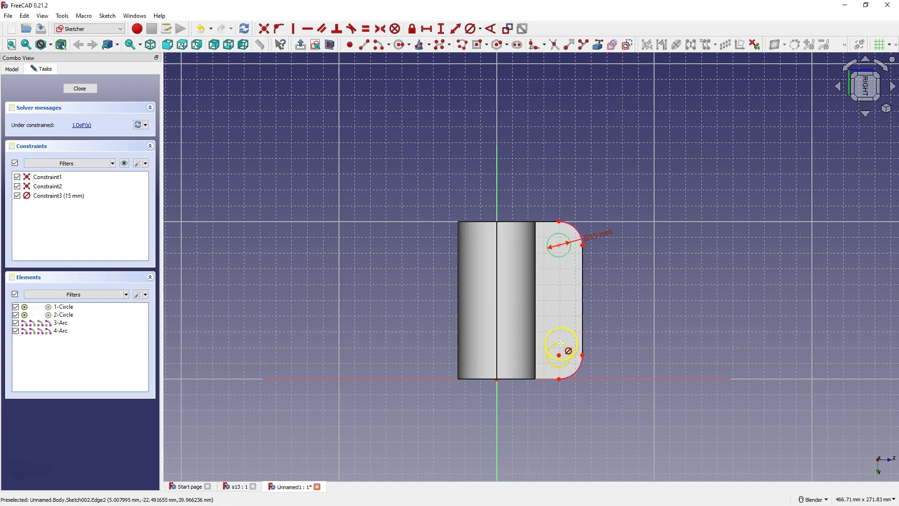
click(569, 254)
click(568, 349)
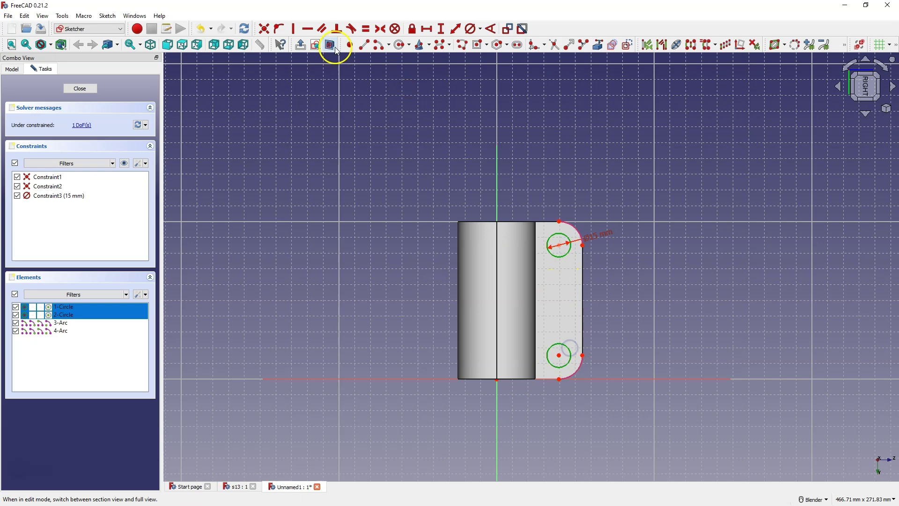
click(366, 28)
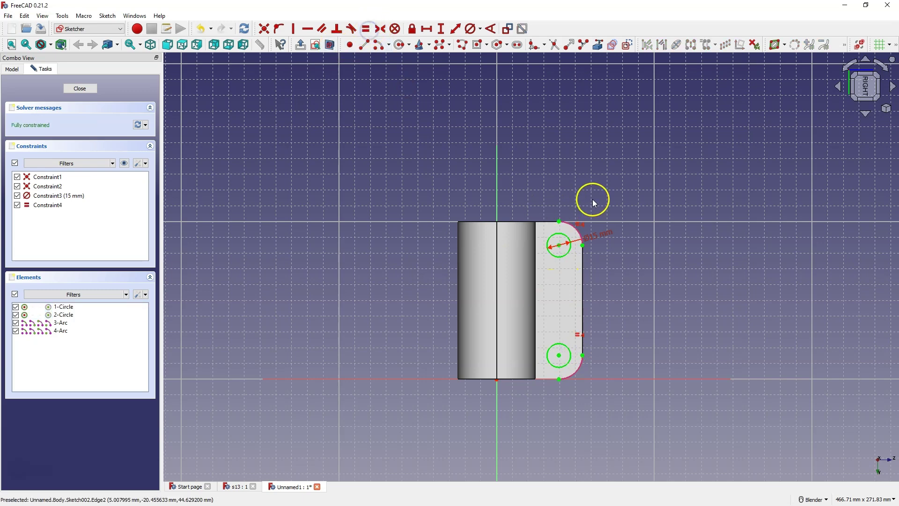
click(81, 88)
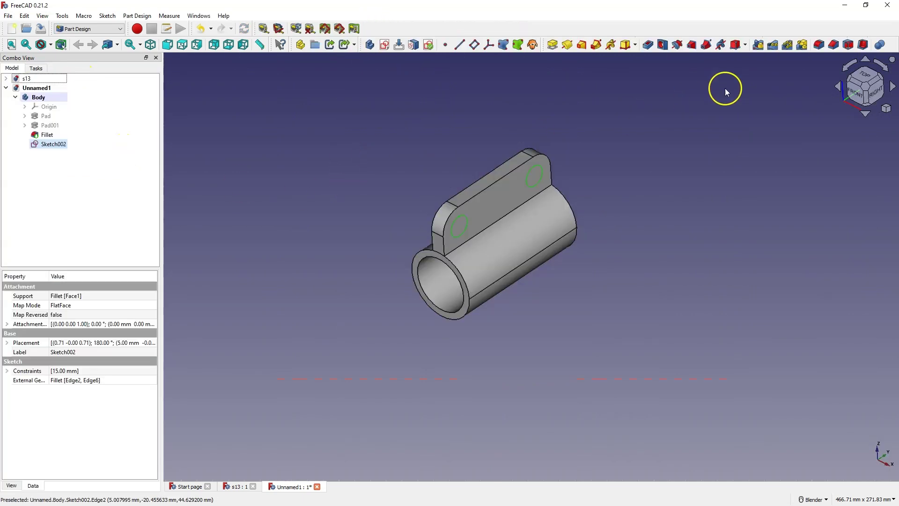
Step: Pocket the two-circle sketch up to the opposite side face of the flange
click(649, 45)
click(112, 125)
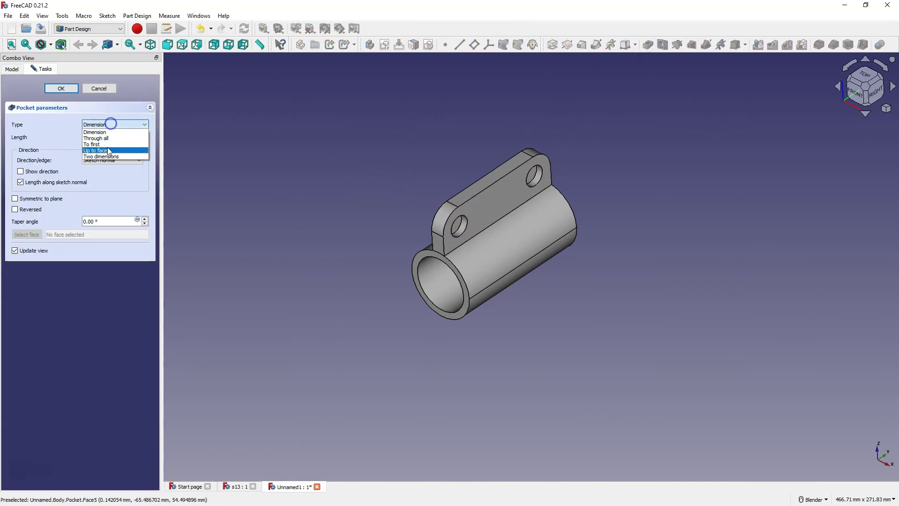
click(110, 154)
middle_drag(445, 154, 421, 164)
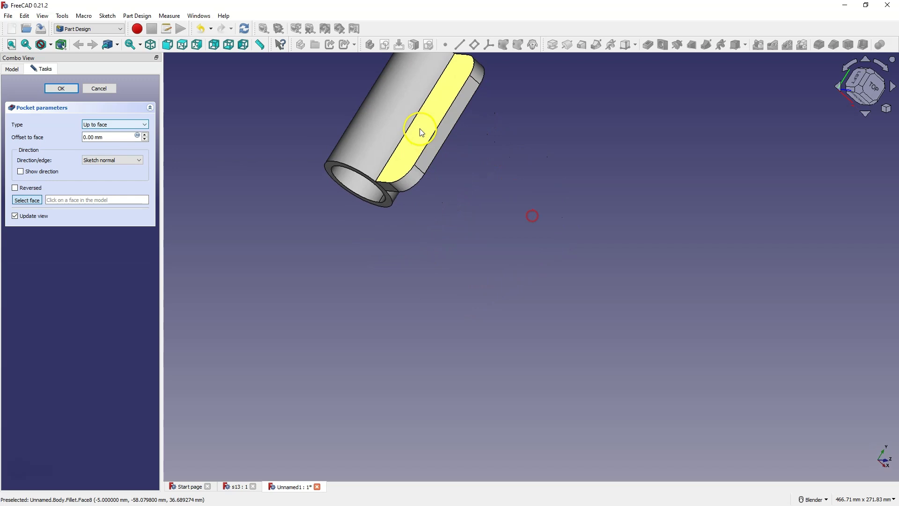
click(425, 126)
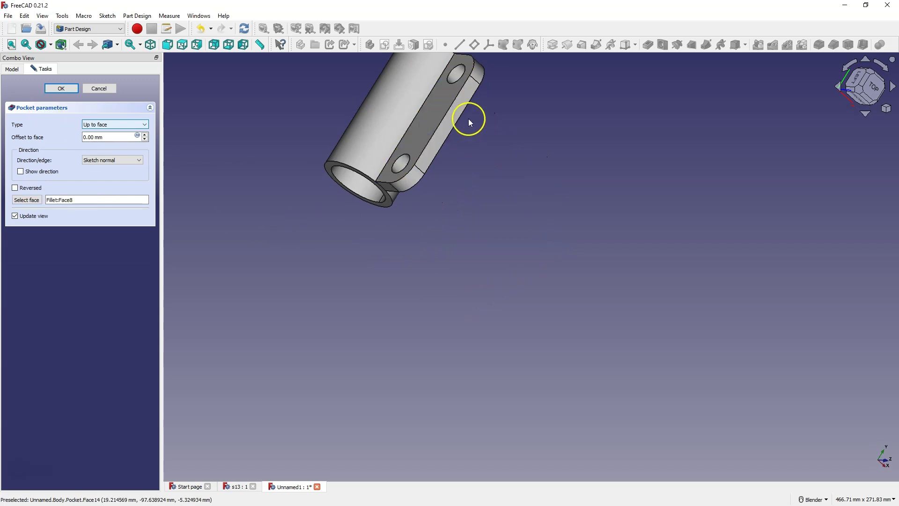
click(61, 89)
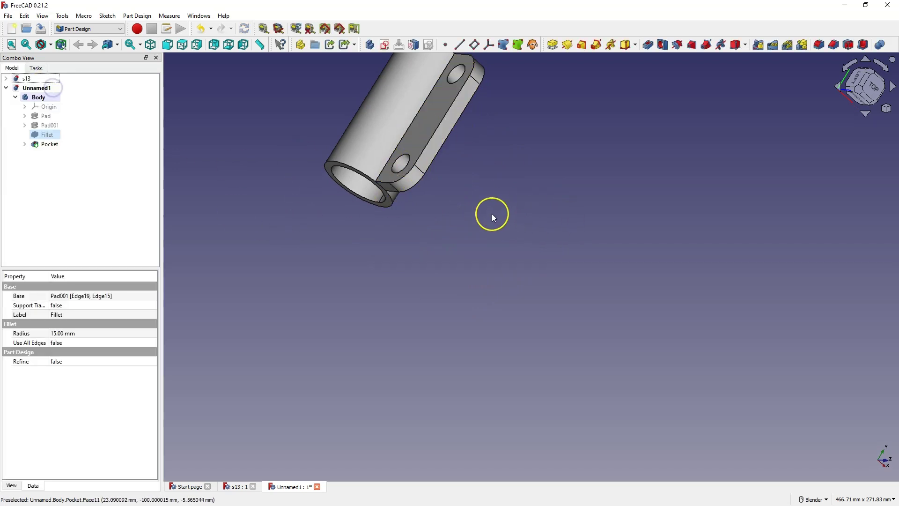
Step: Create a polar pattern of Pad001, Fillet and Pocket around the base Y axis with 3 occurrences over 360°
key(0)
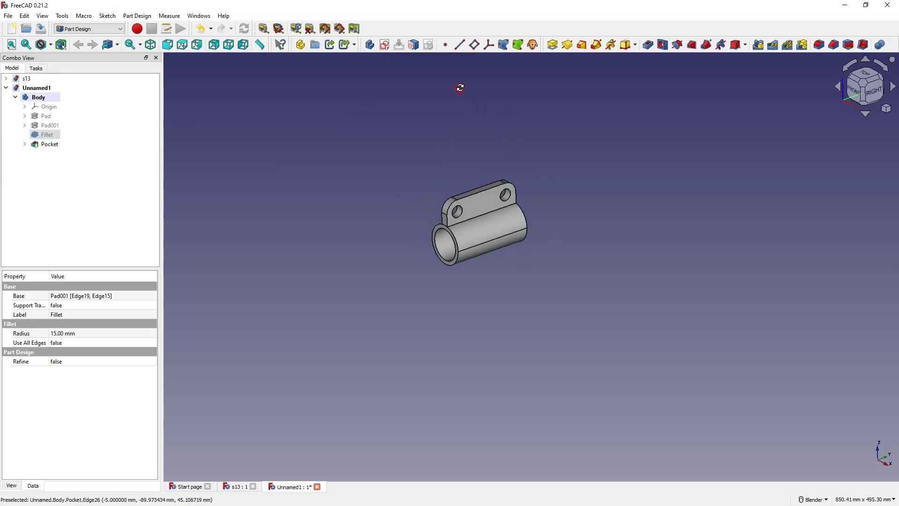
click(167, 186)
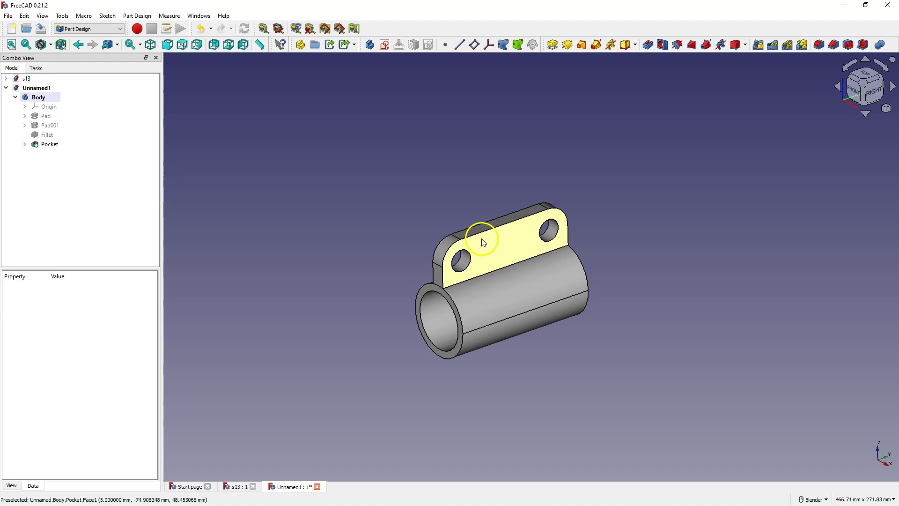
click(237, 487)
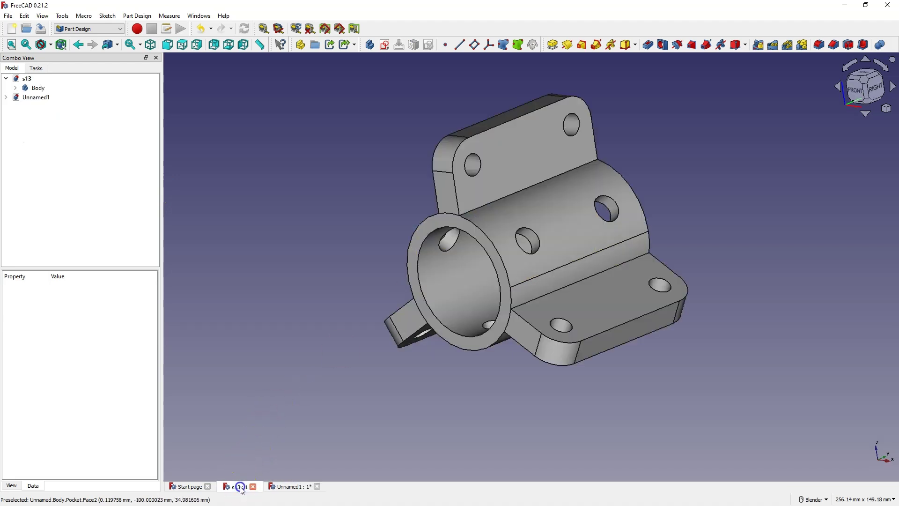
click(290, 487)
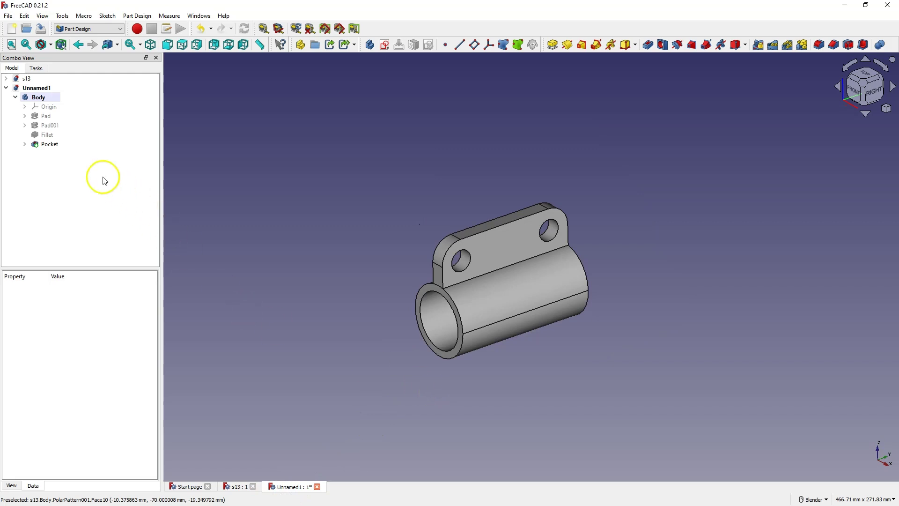
click(51, 125)
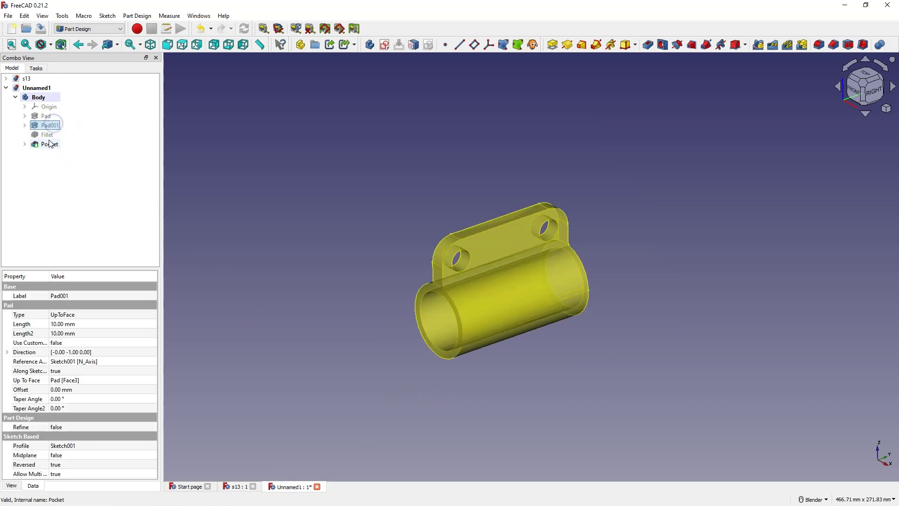
shift+click(48, 143)
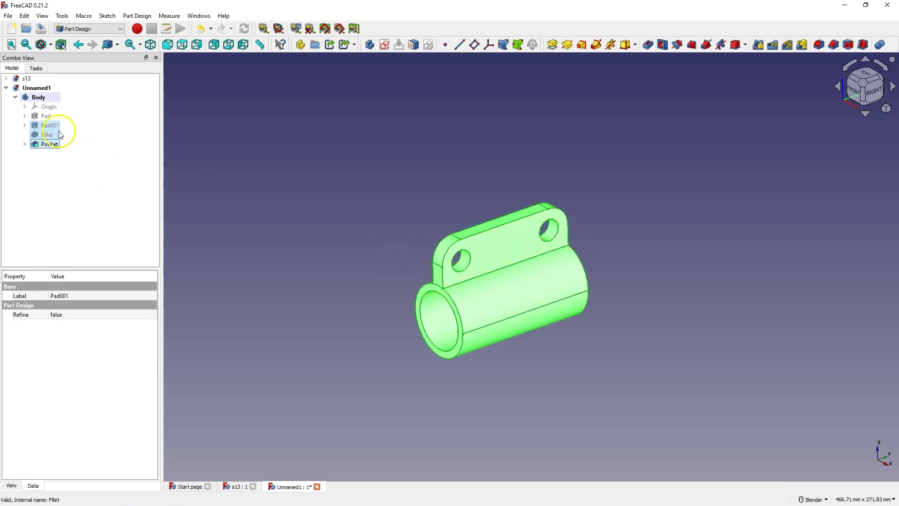
click(789, 47)
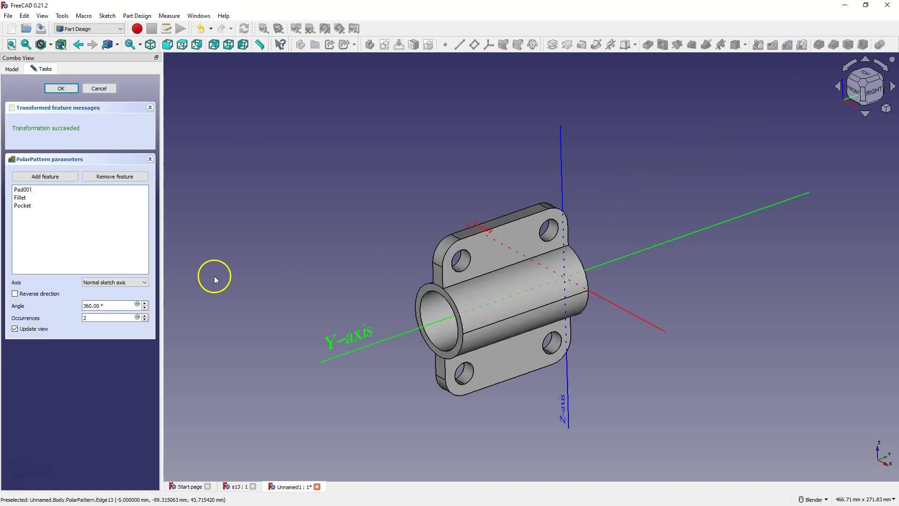
click(123, 282)
click(108, 315)
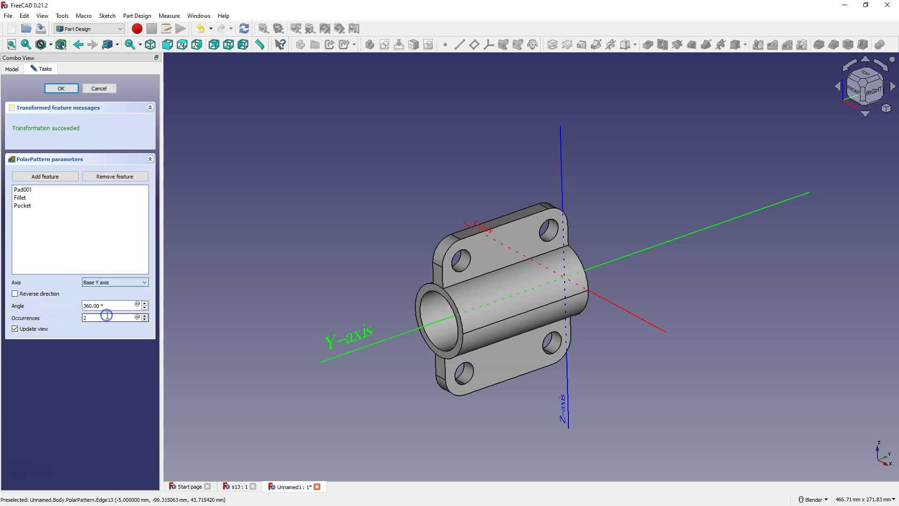
click(144, 315)
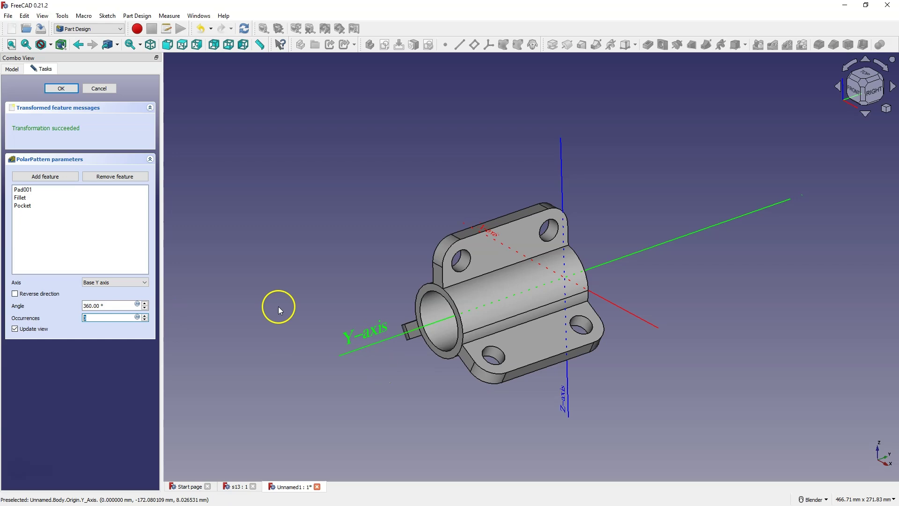
click(72, 90)
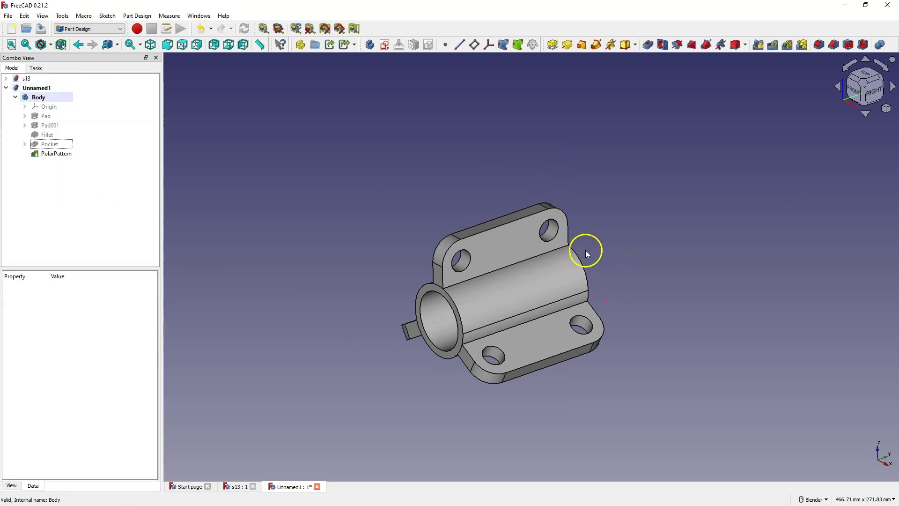
Step: Examine the flanges and the tube wall holes between them on the s13 reference part and return to the working model
middle_drag(585, 251, 652, 249)
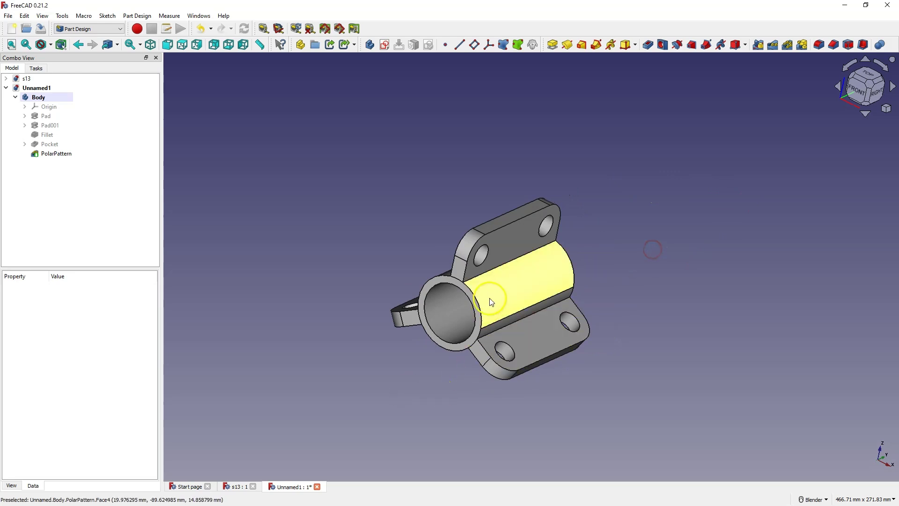
click(237, 484)
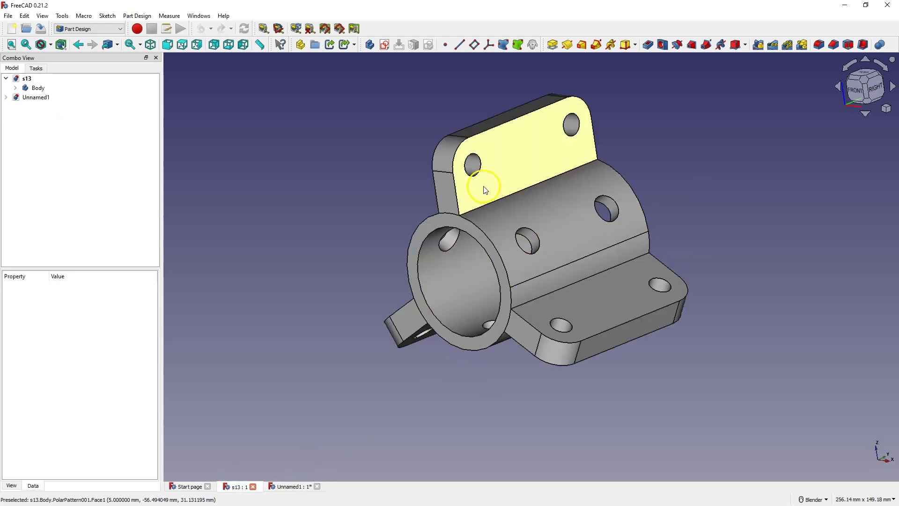
click(499, 166)
click(569, 303)
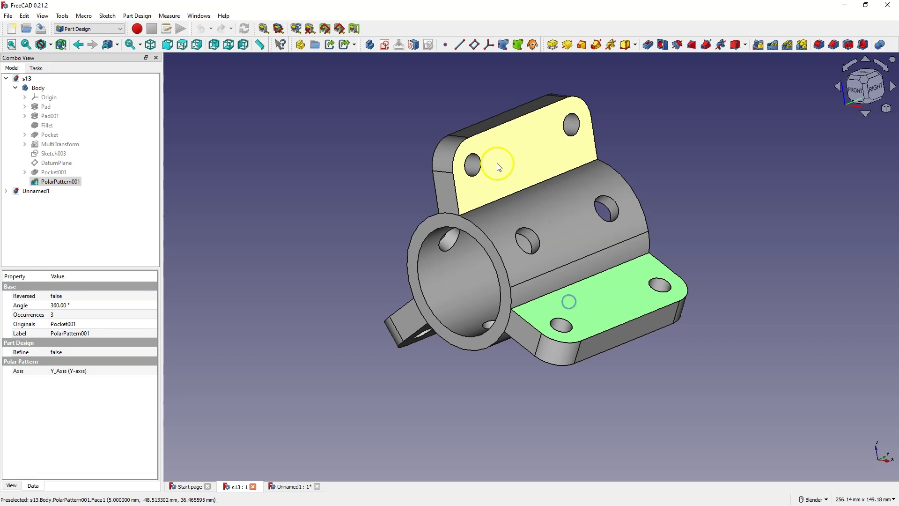
click(538, 215)
middle_drag(414, 268, 452, 300)
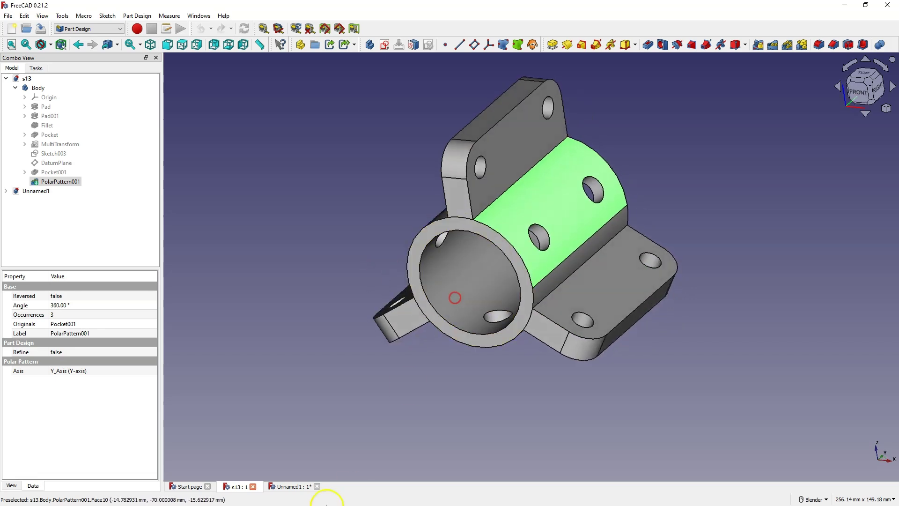
click(290, 486)
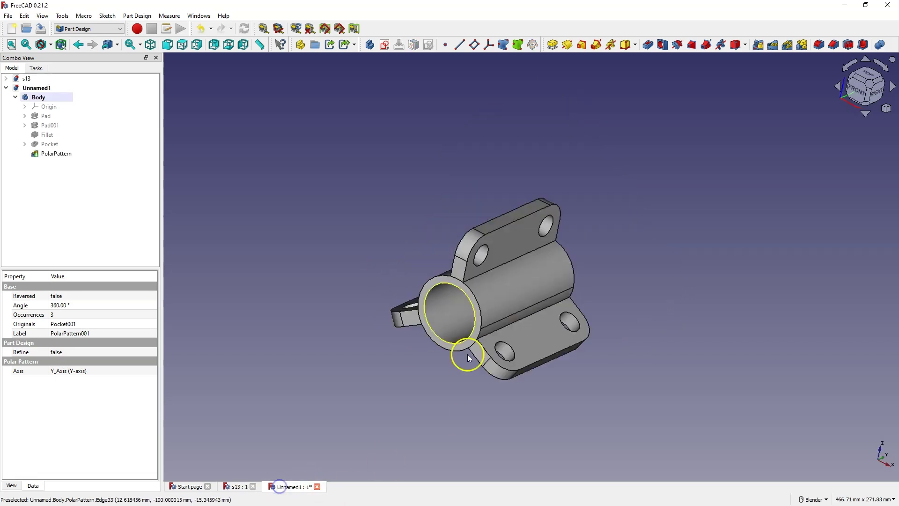
Step: Create a sketch on the tube's front ring face and project the facing side edges of the upright and lower-right flanges as external geometry
click(456, 284)
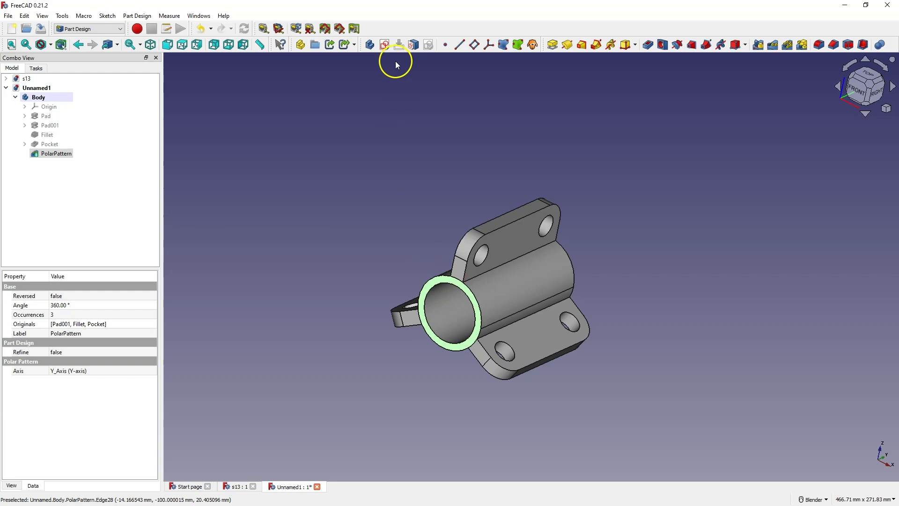
click(384, 45)
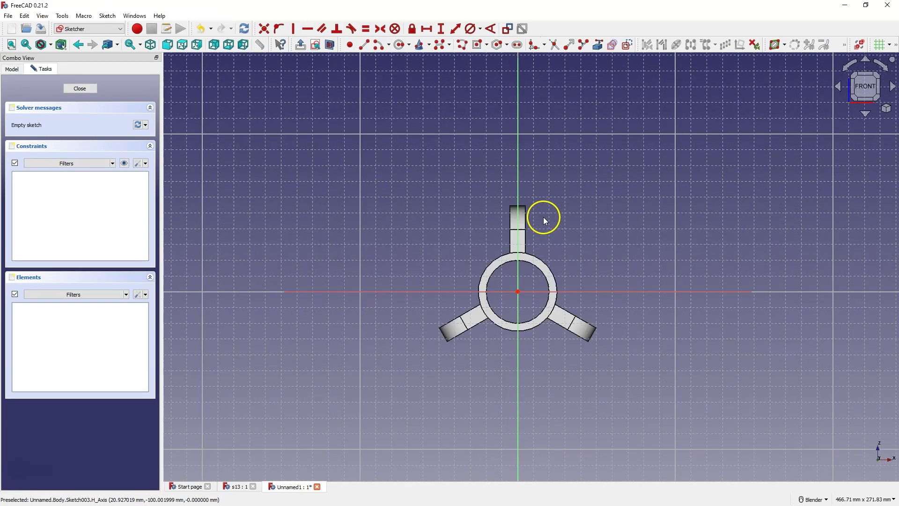
scroll(543, 218, up, 5)
scroll(543, 217, down, 1)
click(598, 45)
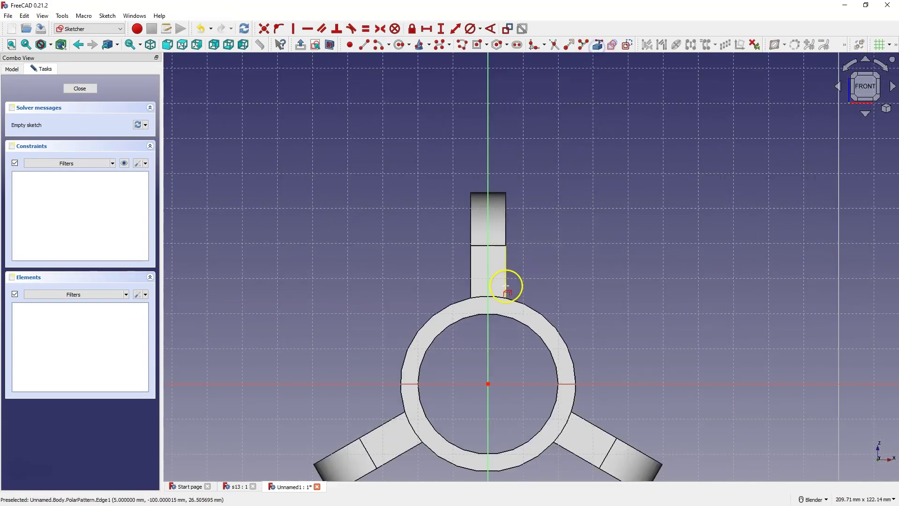
click(506, 291)
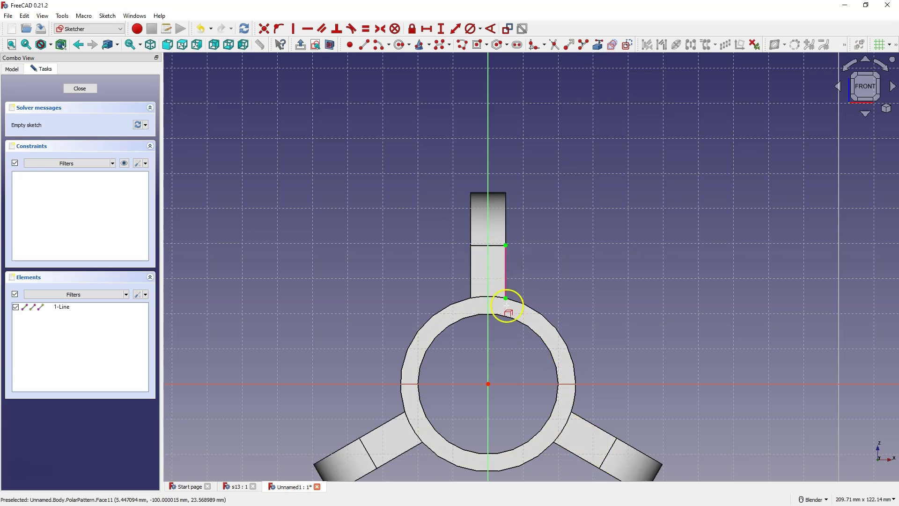
click(582, 417)
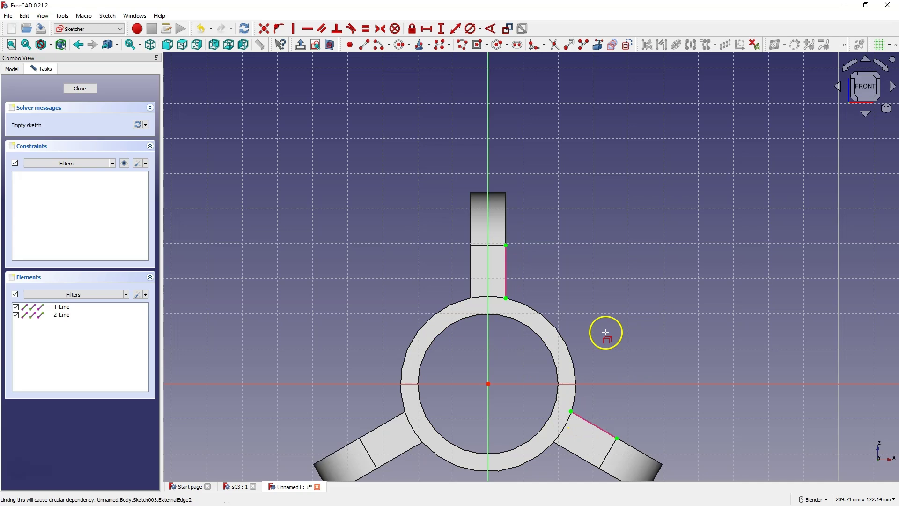
Step: Draw a line joining the tube-side ends of the two projected flange edges and convert it to construction geometry
click(368, 46)
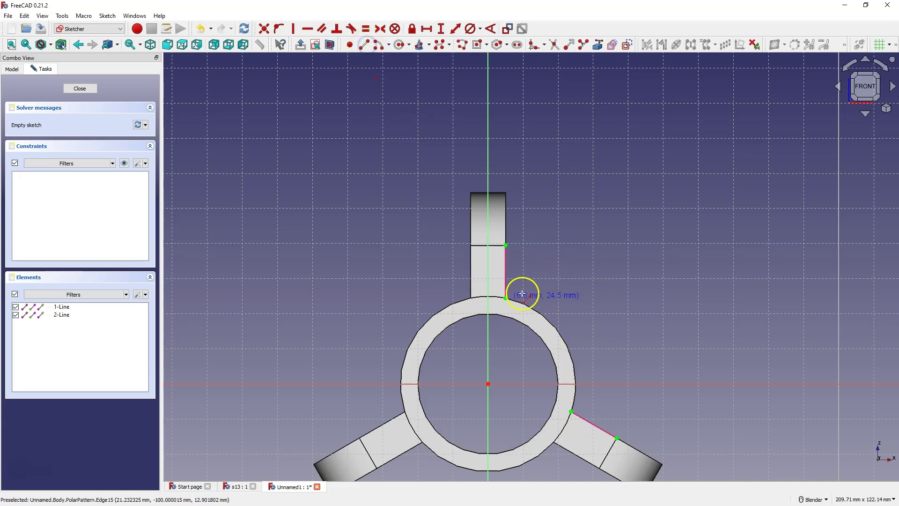
click(505, 298)
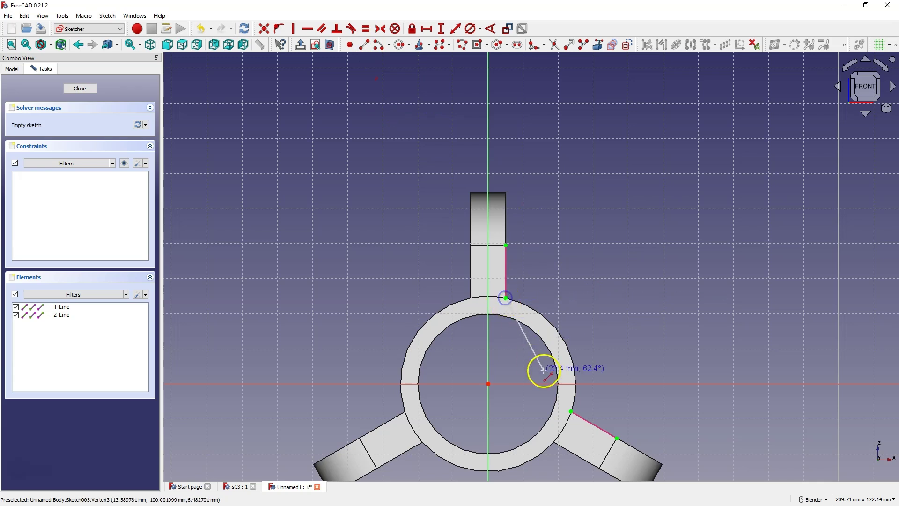
click(572, 410)
right_click(616, 287)
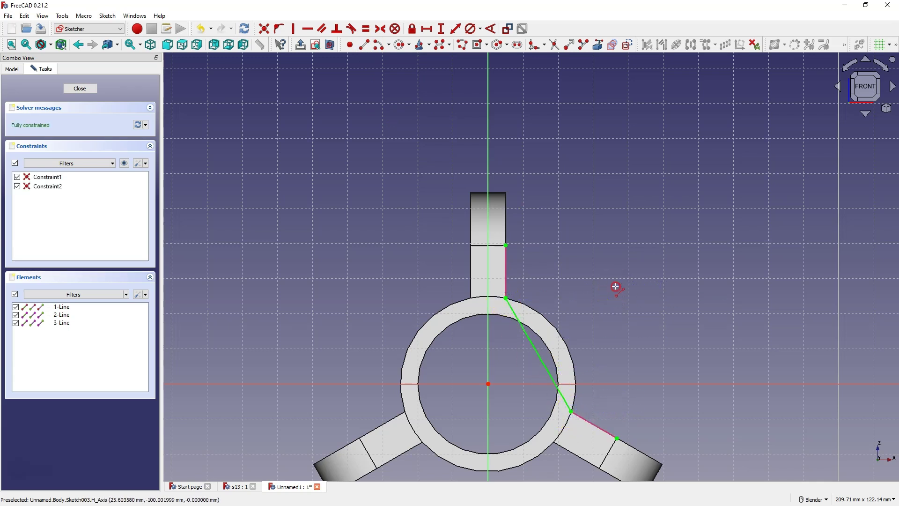
click(536, 351)
click(625, 45)
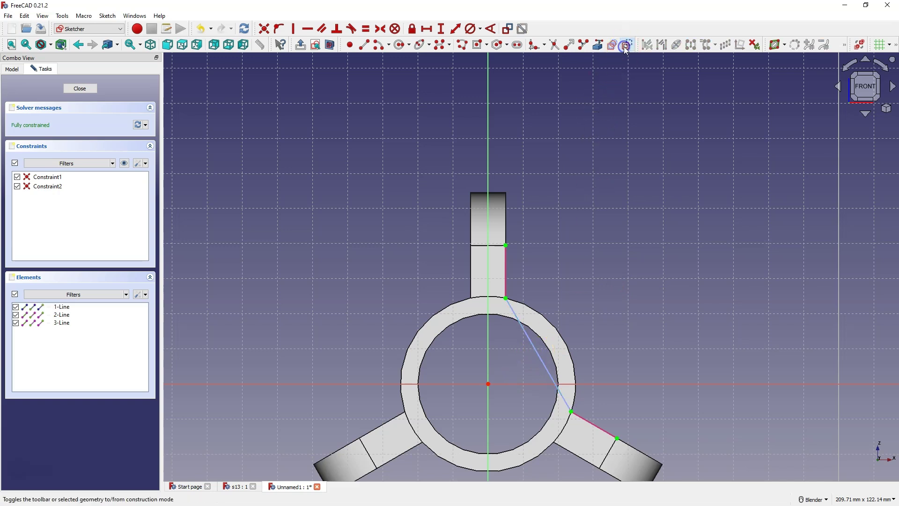
Step: Draw a line from the origin across the construction line, adjusting its free end to lie just outside the tube's outer wall
click(365, 44)
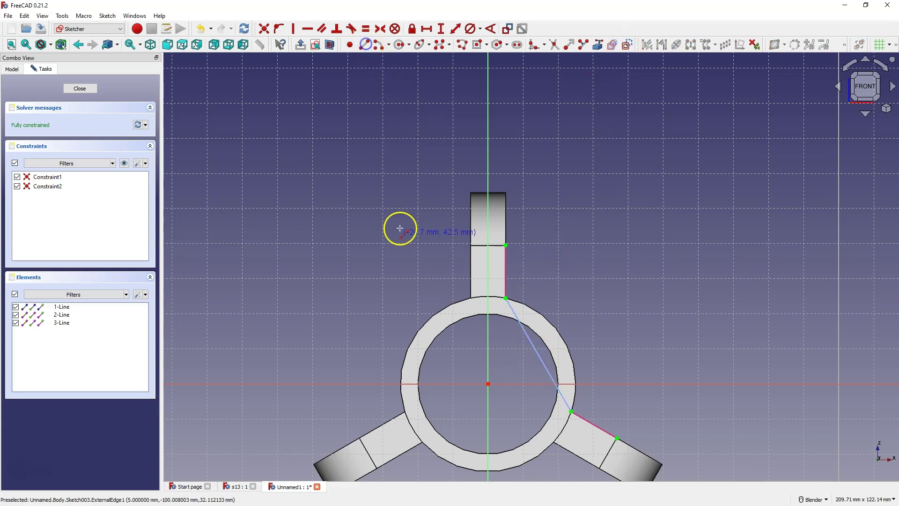
click(489, 383)
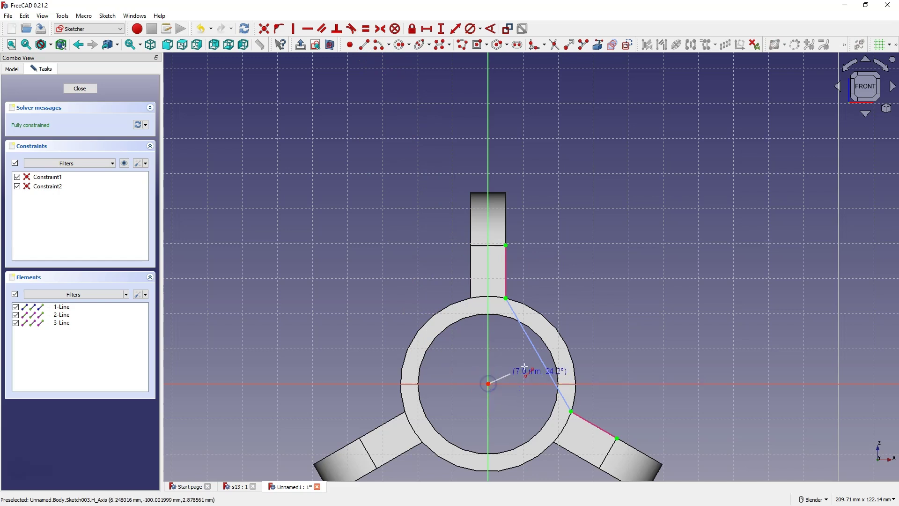
click(587, 314)
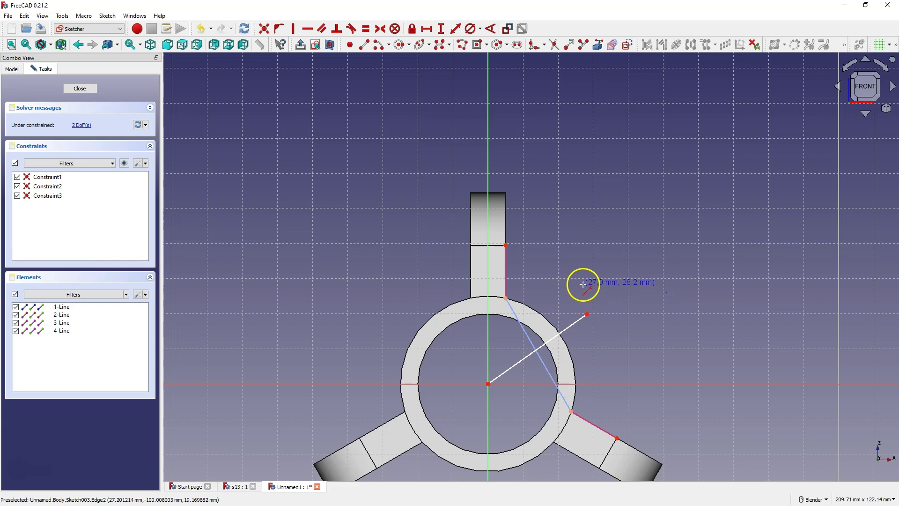
right_click(566, 265)
drag(587, 315, 564, 333)
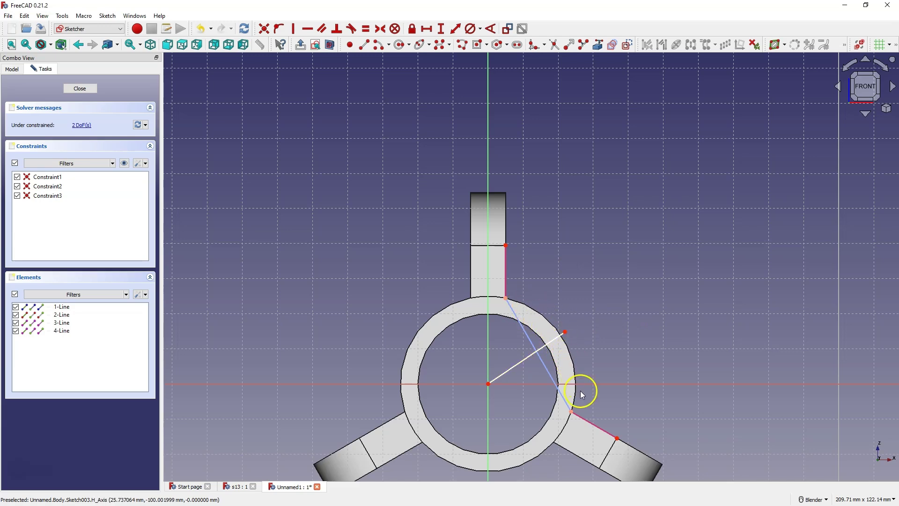
scroll(561, 333, up, 3)
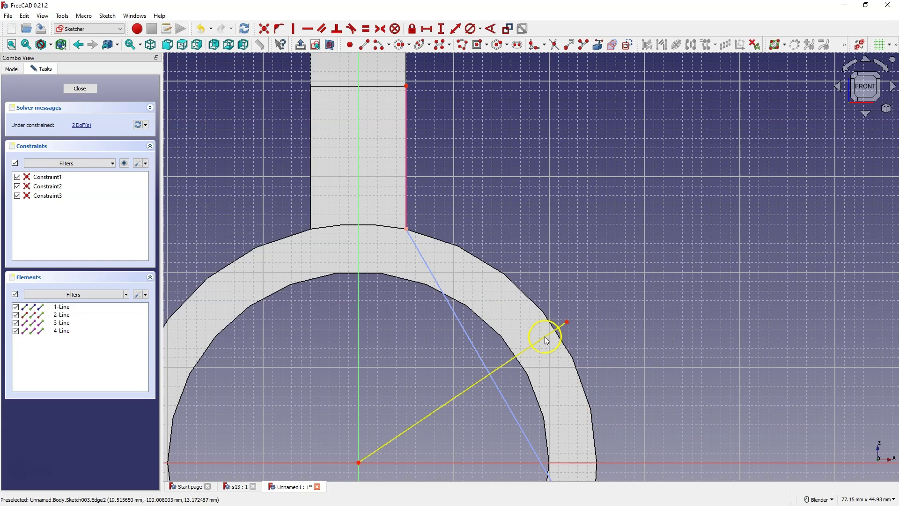
drag(567, 323, 564, 329)
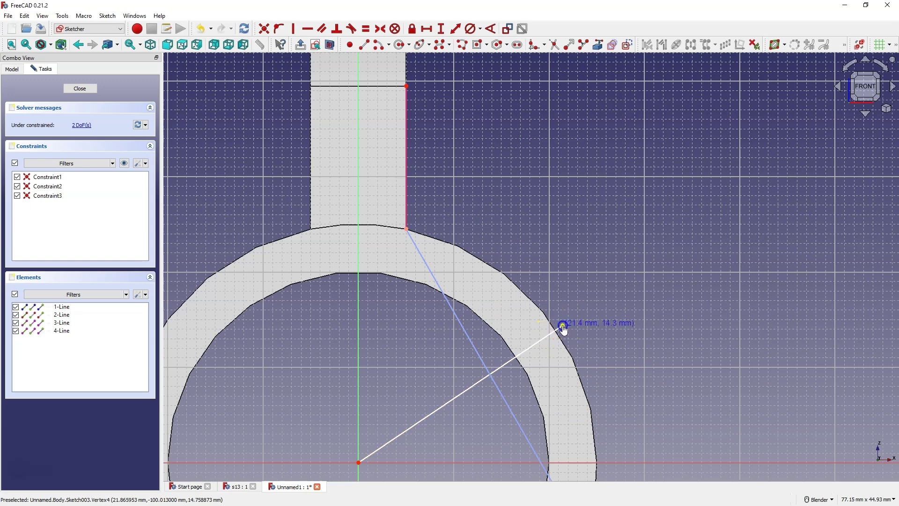
click(565, 343)
scroll(456, 214, down, 2)
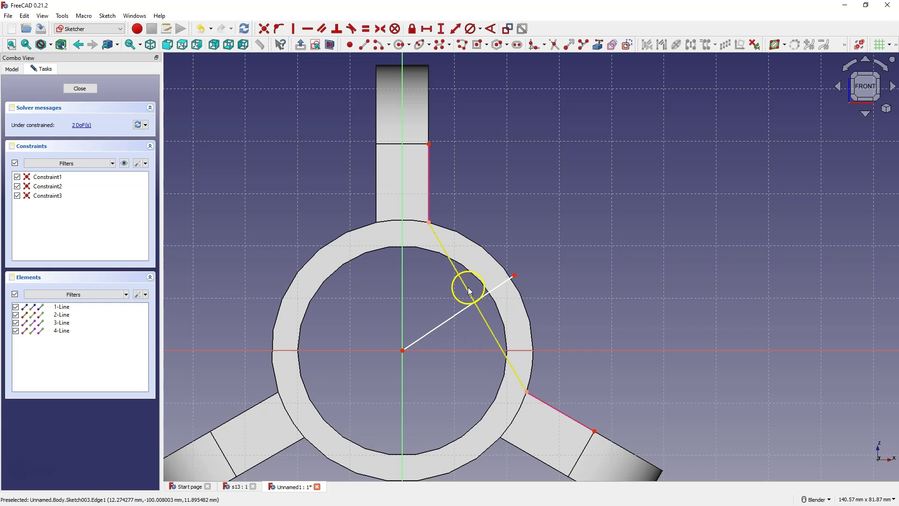
Step: Place a point on the construction line and constrain it symmetric between the line's two endpoints
click(349, 44)
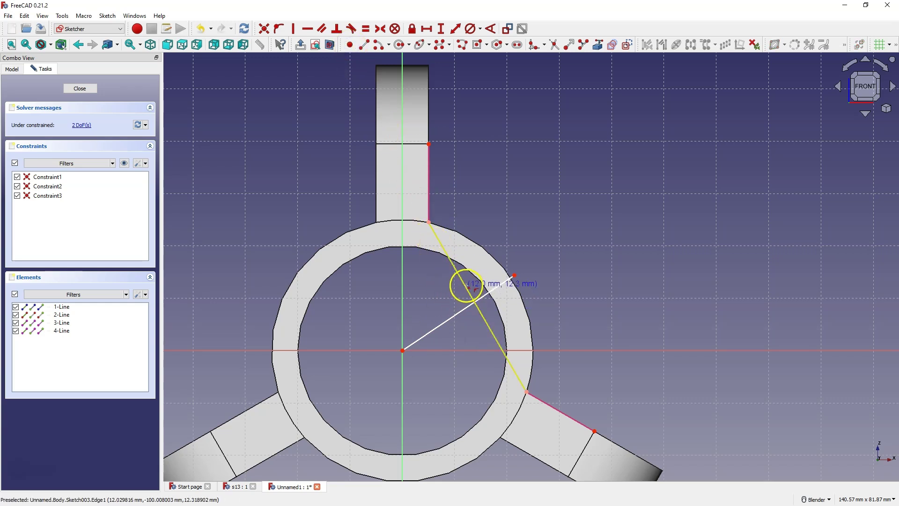
click(466, 286)
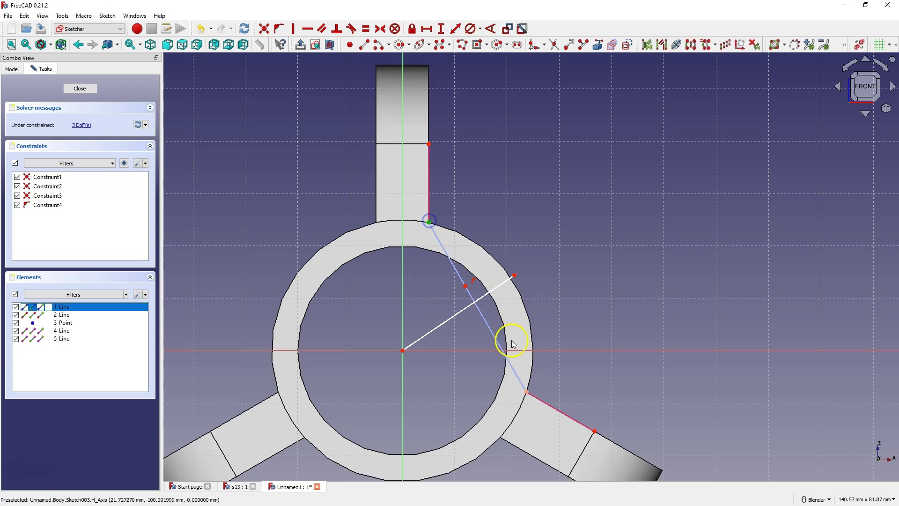
click(466, 286)
click(380, 29)
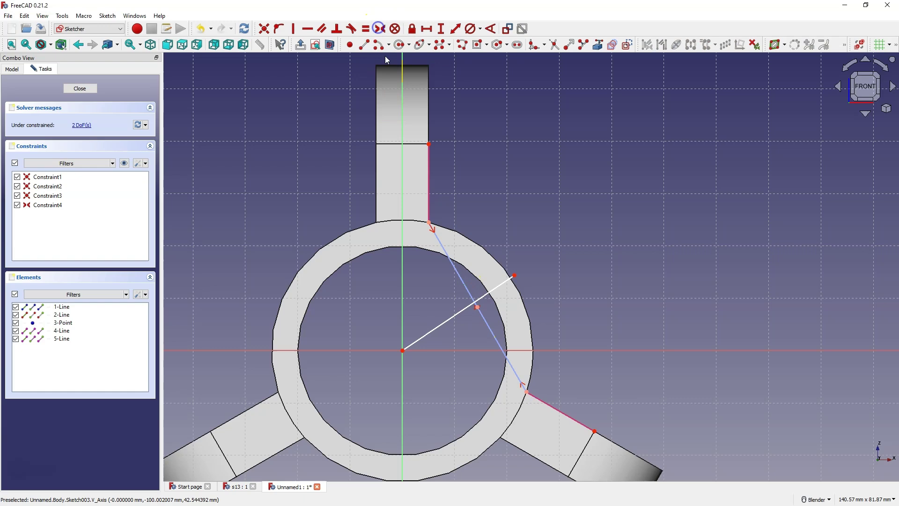
click(429, 223)
Step: Constrain the construction line's midpoint to lie on the line drawn from the origin
scroll(463, 327, up, 5)
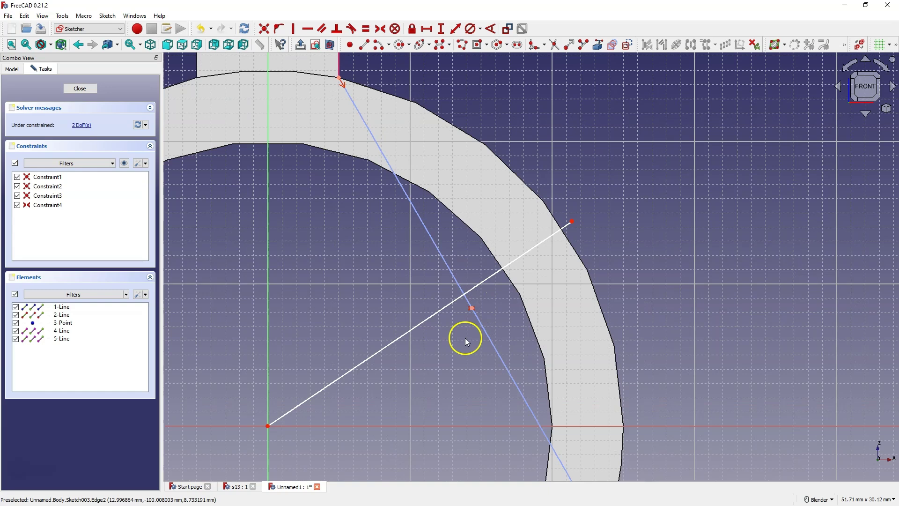
click(472, 308)
click(448, 304)
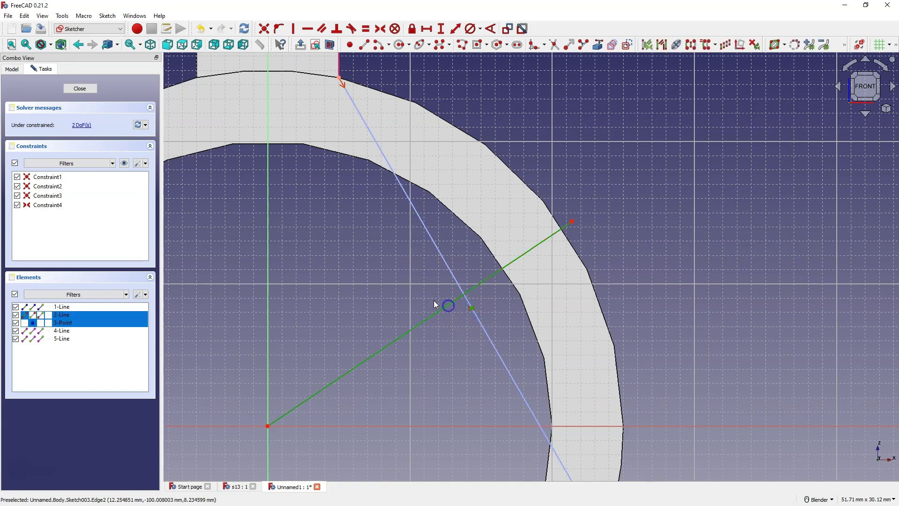
click(279, 28)
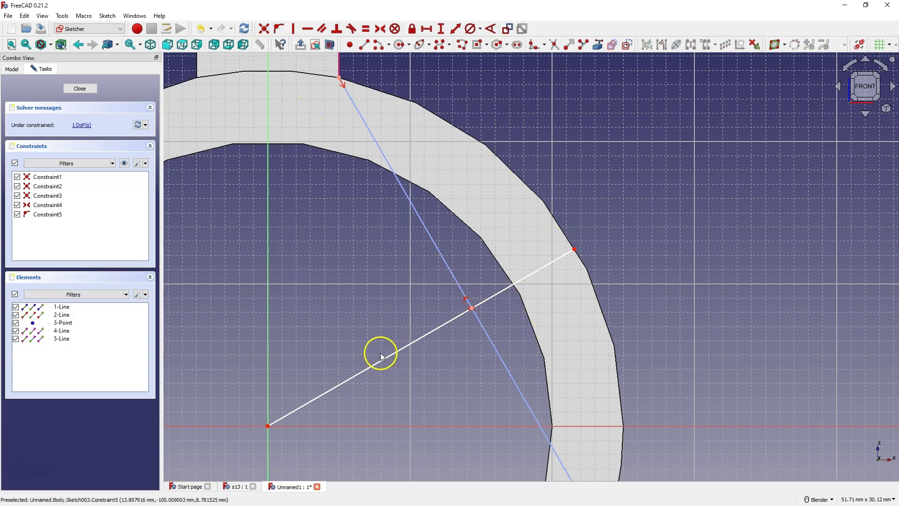
Step: Set the length of the line from the origin to 26 mm and finish the sketch
scroll(459, 327, down, 3)
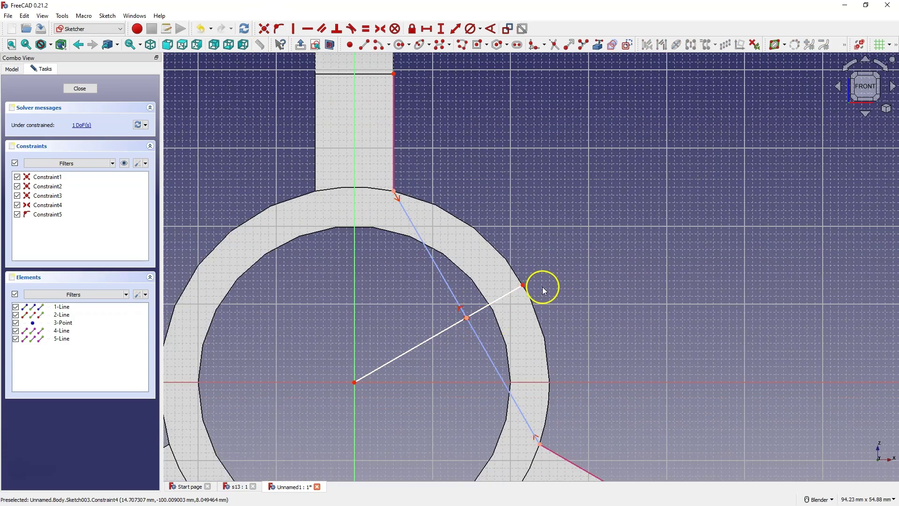
mouse_move(523, 287)
mouse_down()
mouse_move(526, 275)
mouse_move(501, 257)
mouse_move(543, 303)
mouse_up()
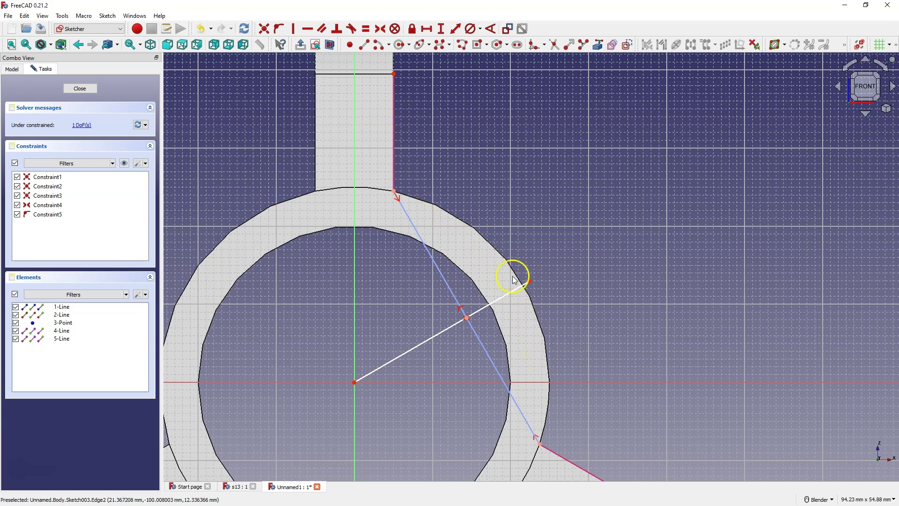
click(455, 29)
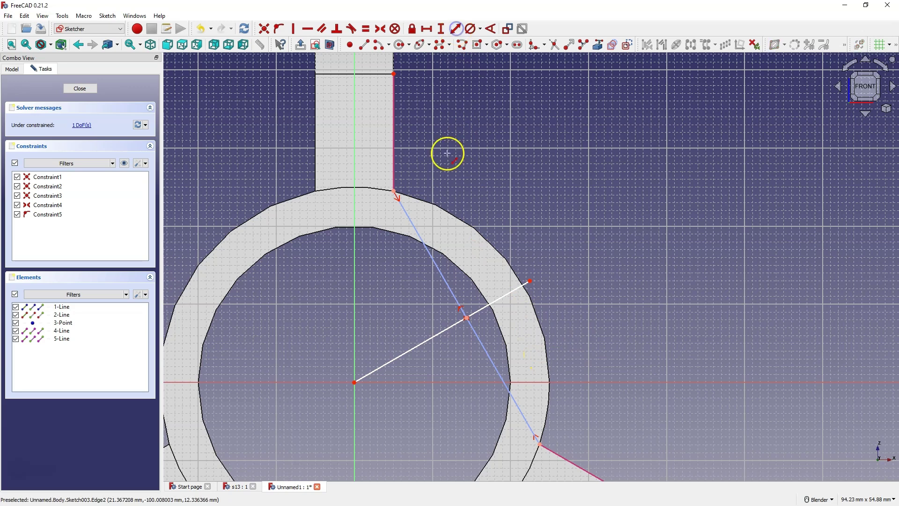
click(443, 330)
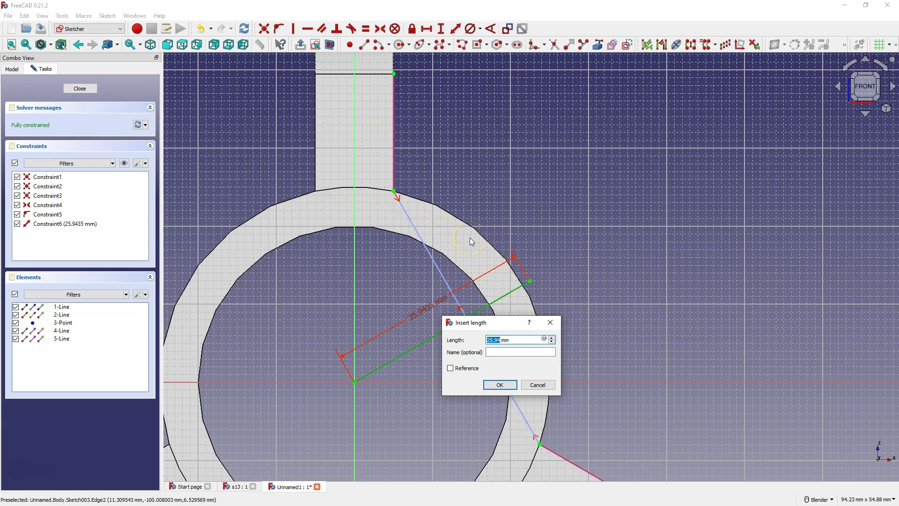
text(26)
click(497, 385)
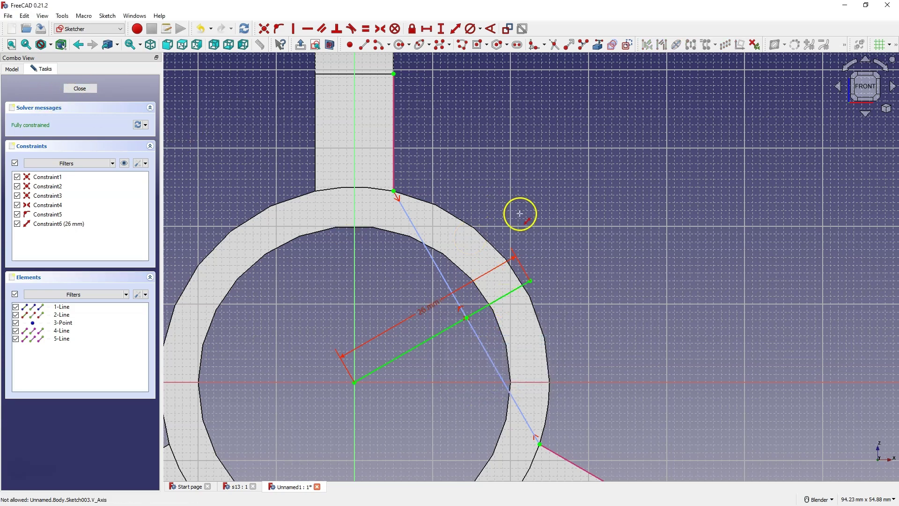
scroll(519, 214, down, 3)
click(81, 88)
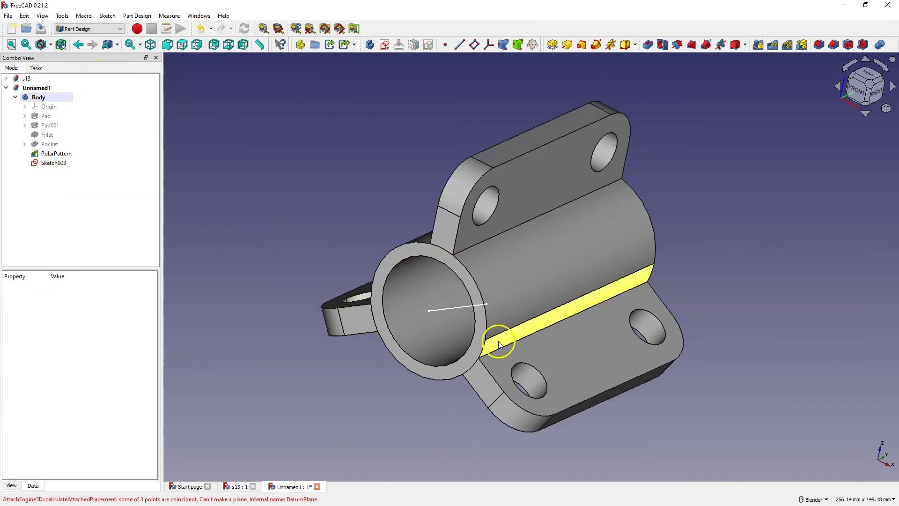
Step: Create a datum plane from the 26 mm sketch line and its outer endpoint, using the Normal to edge attachment mode
click(468, 306)
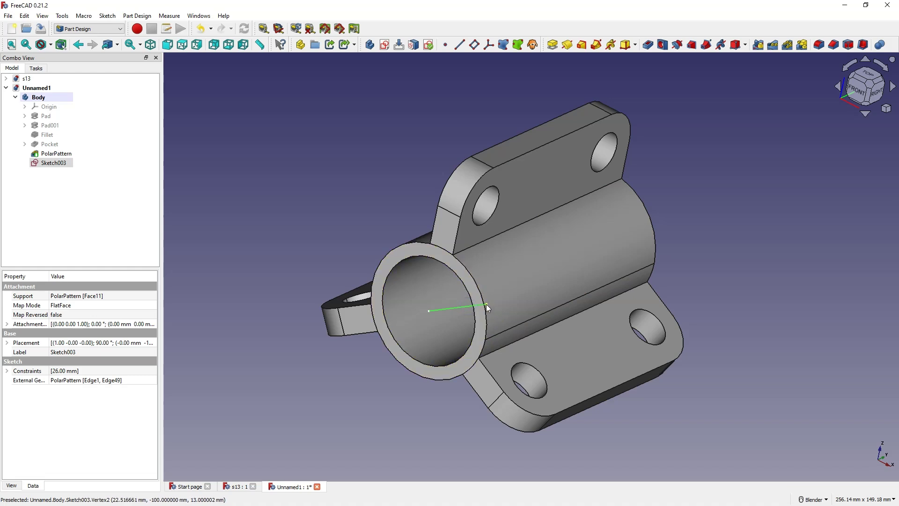
click(491, 301)
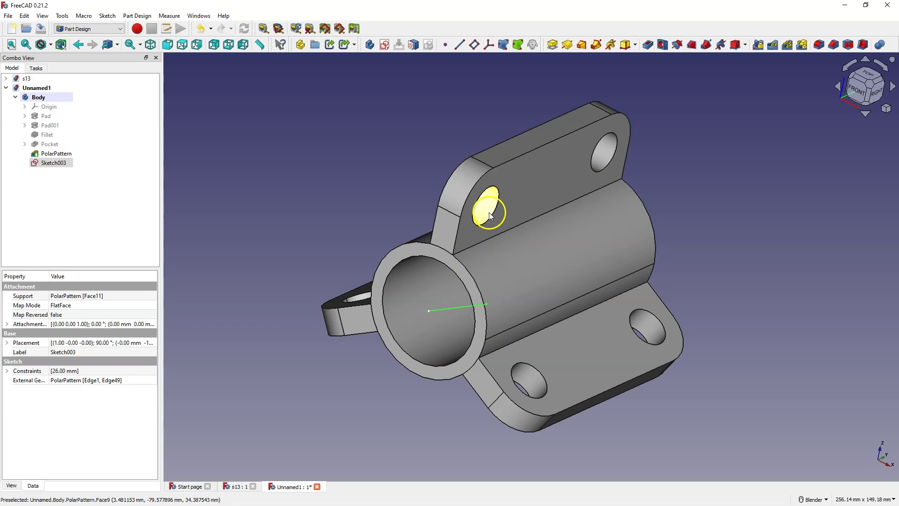
click(476, 45)
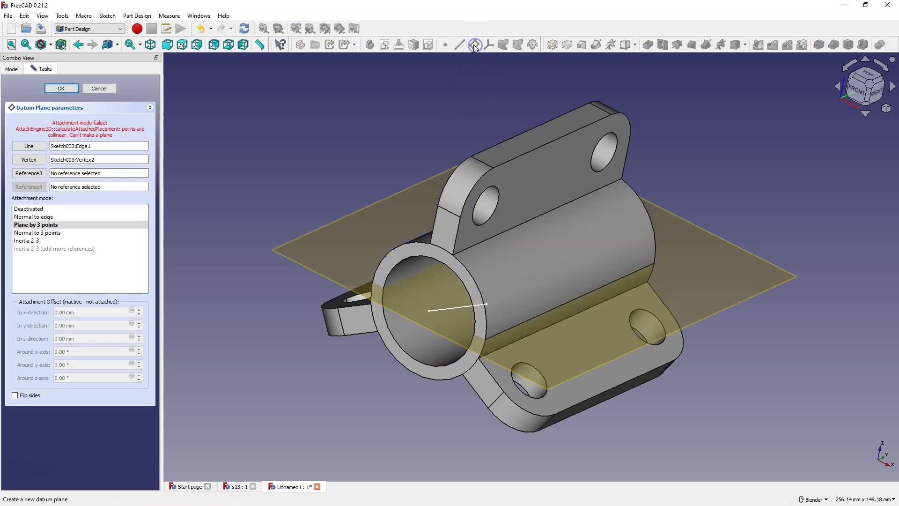
click(37, 218)
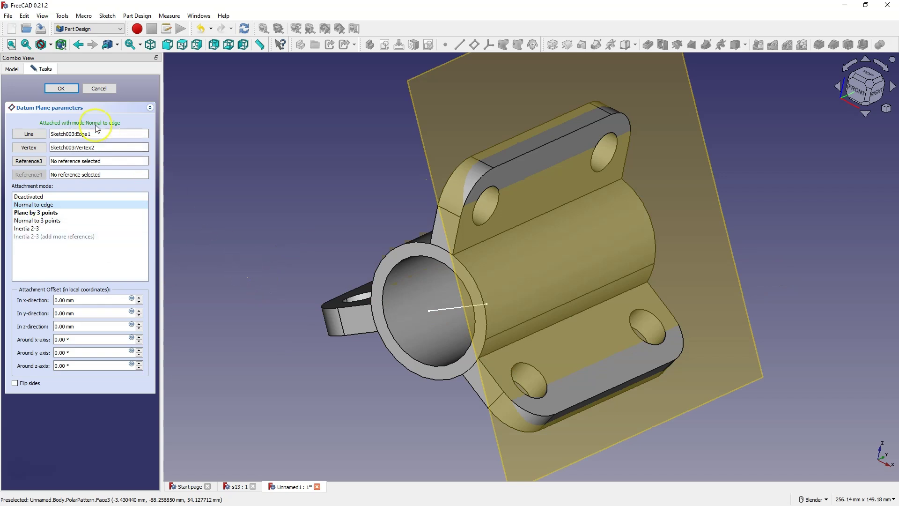
click(66, 89)
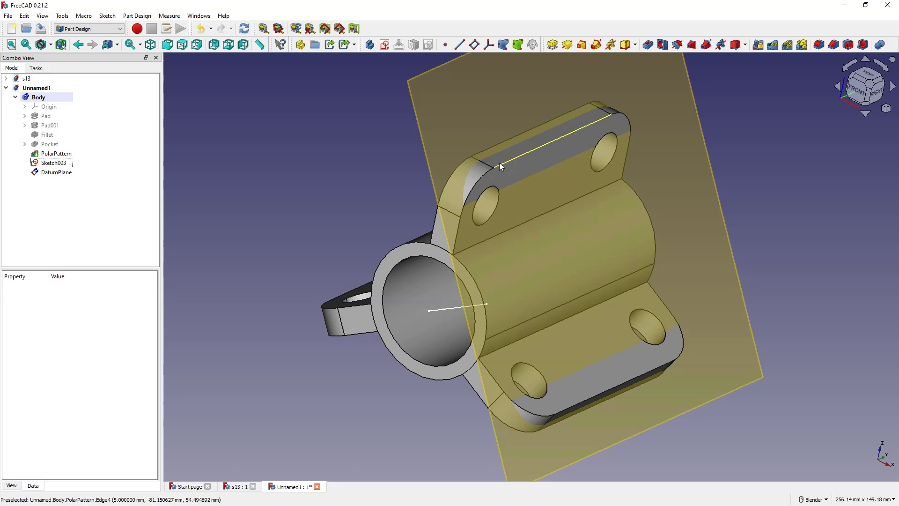
Step: Create a sketch on the datum plane beside the tube wall
click(506, 280)
click(452, 100)
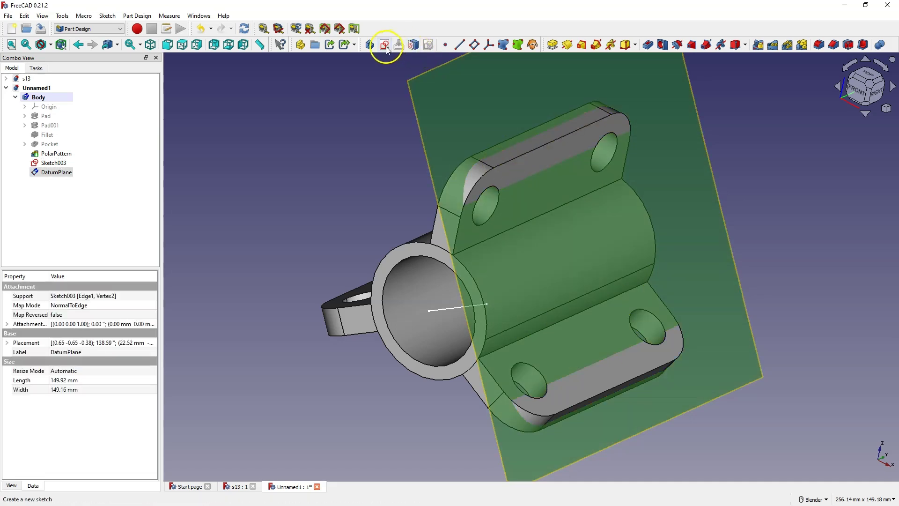
click(386, 47)
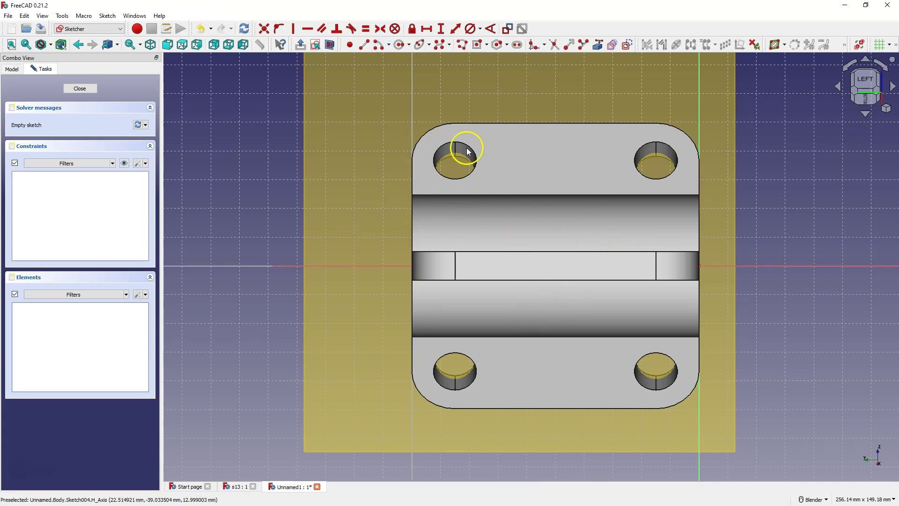
Step: Sketch two circles centred on the horizontal axis over the tube wall, with their centres about 56 mm apart
mouse_move(431, 214)
middle_down()
mouse_move(415, 281)
mouse_move(392, 265)
mouse_move(538, 237)
mouse_move(353, 189)
mouse_move(444, 105)
mouse_move(459, 226)
mouse_move(466, 175)
mouse_move(425, 163)
middle_up()
key(3)
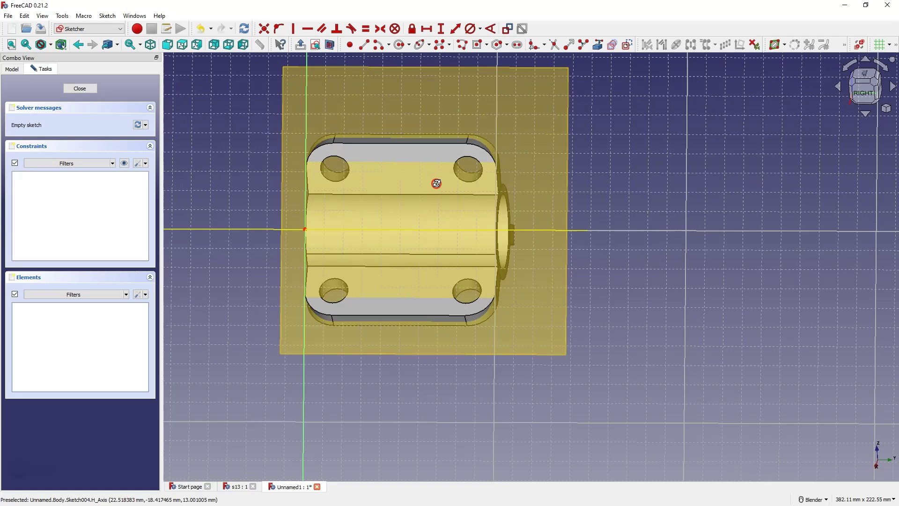
click(399, 45)
click(341, 229)
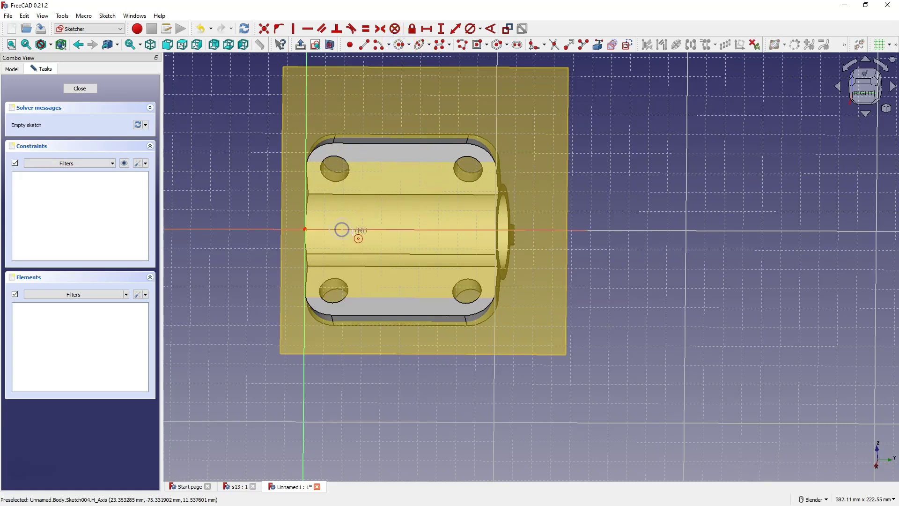
click(353, 233)
click(448, 229)
click(454, 240)
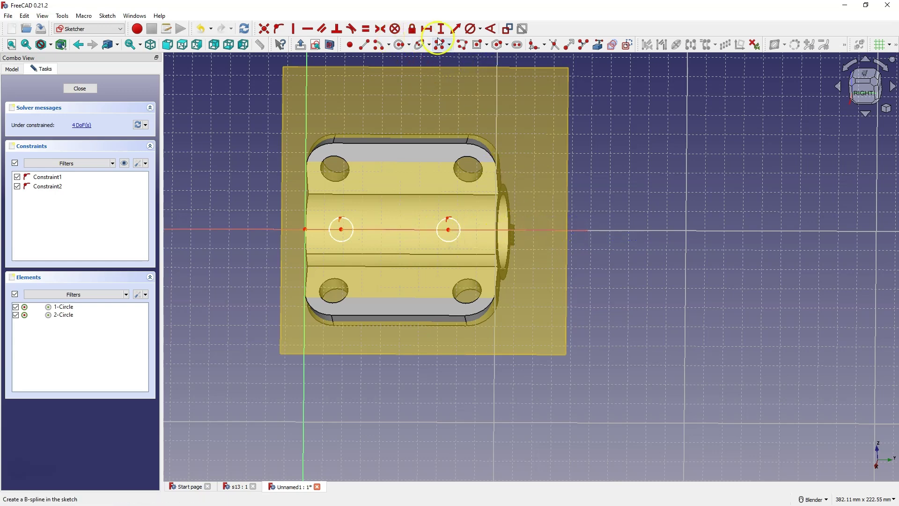
Step: Set the diameter of both circles to 10 mm
click(468, 31)
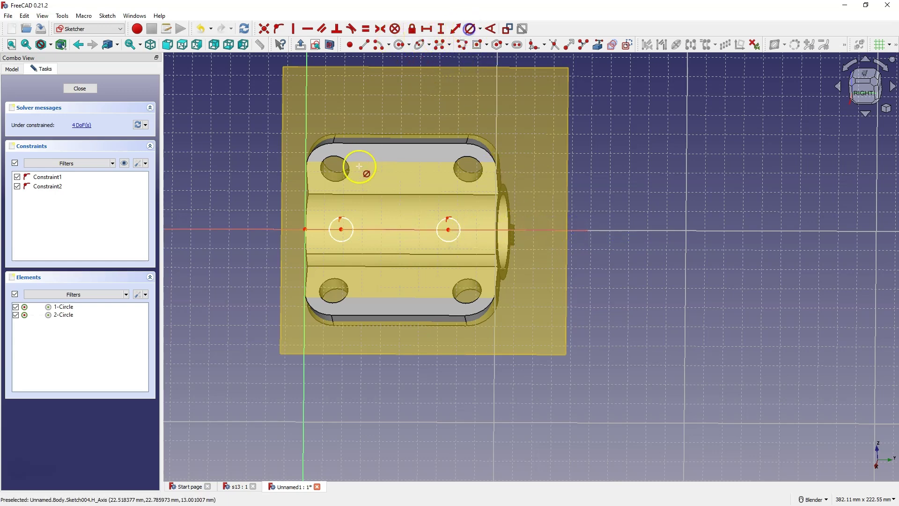
click(347, 217)
text(10mm)
key(Return)
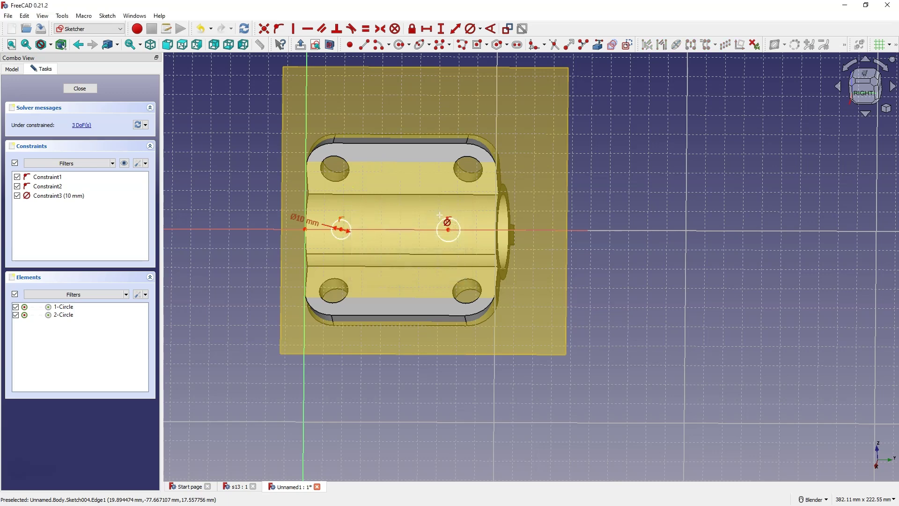
click(446, 216)
click(494, 212)
text(10)
key(Return)
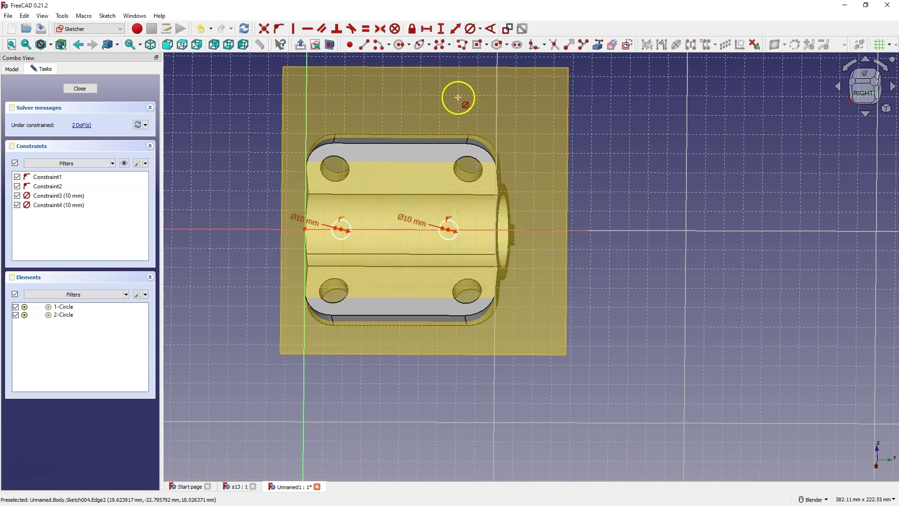
Step: Set the horizontal distance between the two circle centres to 60 mm
click(428, 30)
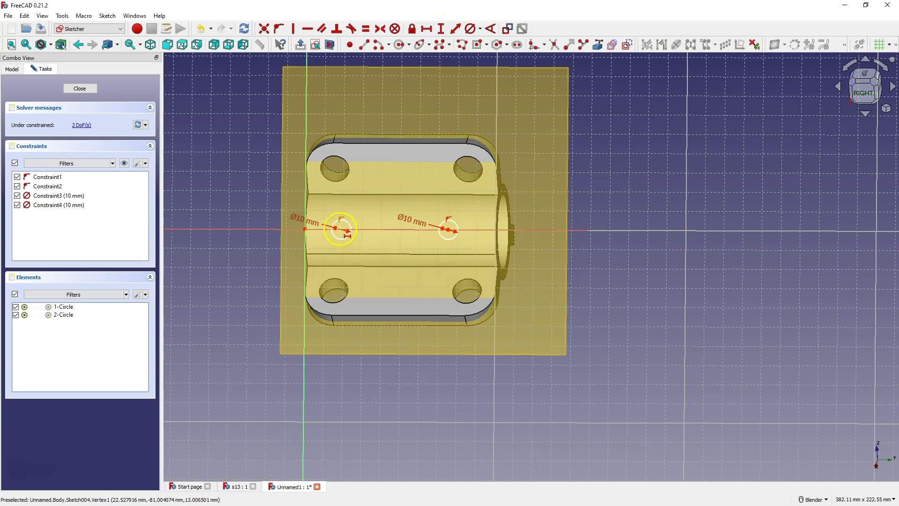
click(341, 229)
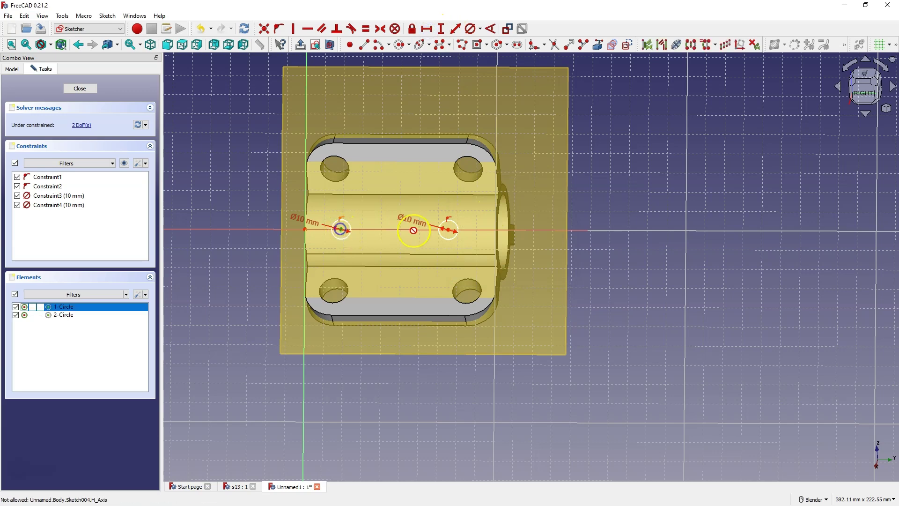
click(448, 229)
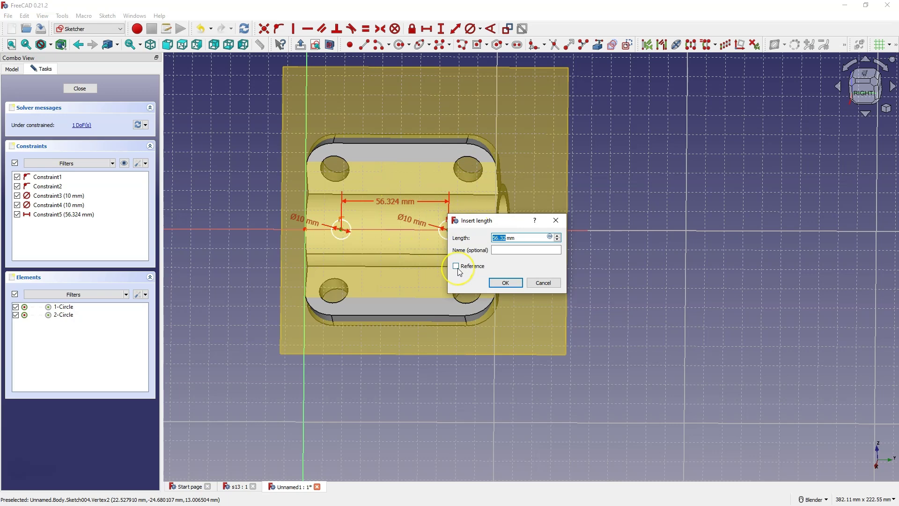
text(60)
click(505, 282)
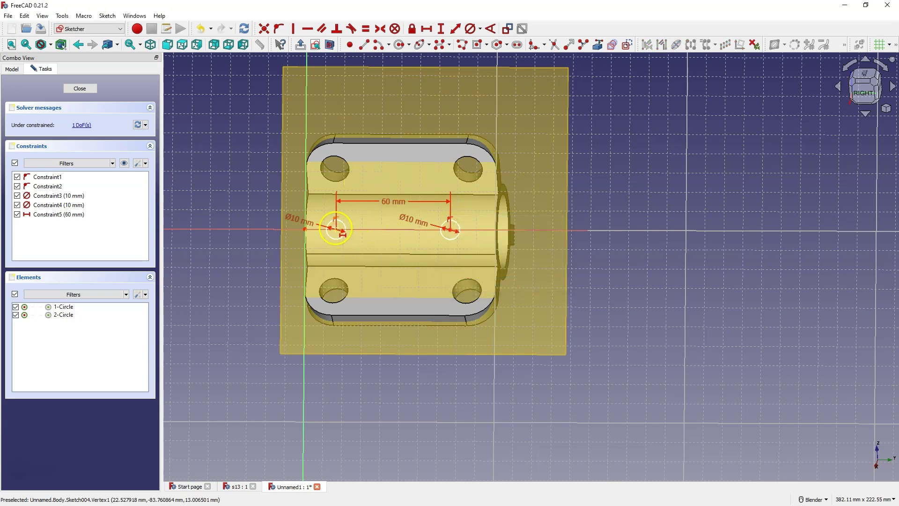
Step: Set the horizontal distance from the origin to the nearer circle centre to 20 mm and finish the sketch
click(335, 229)
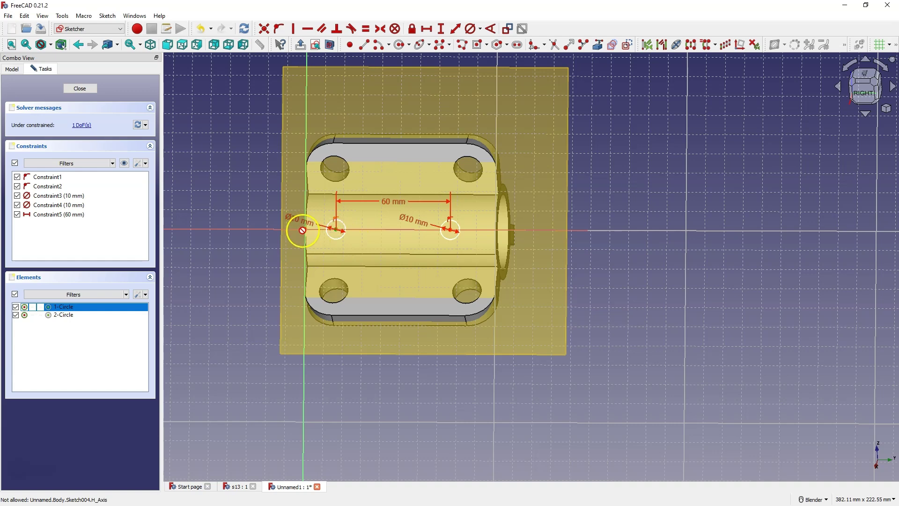
click(304, 229)
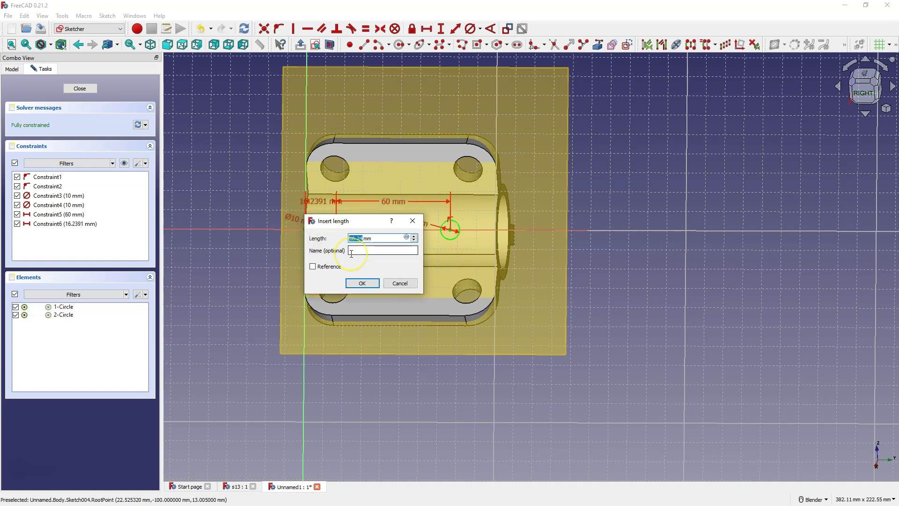
text(20)
key(Return)
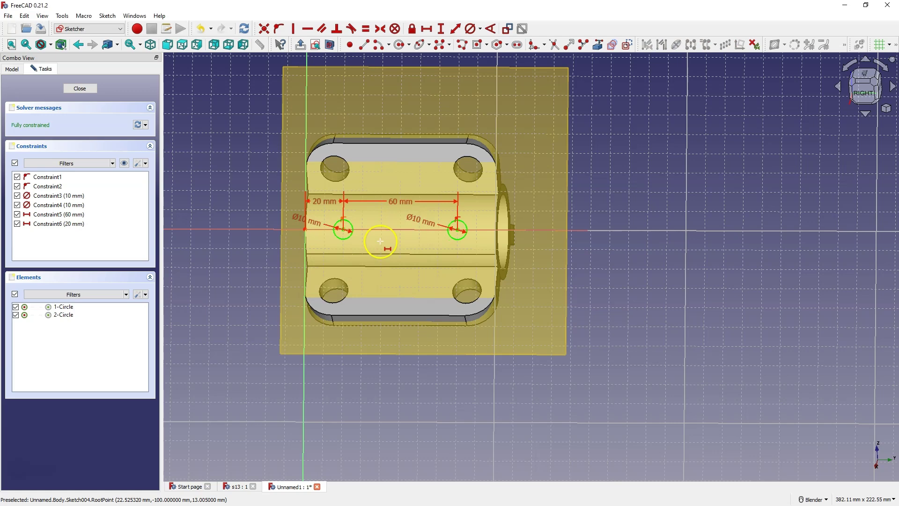
click(80, 88)
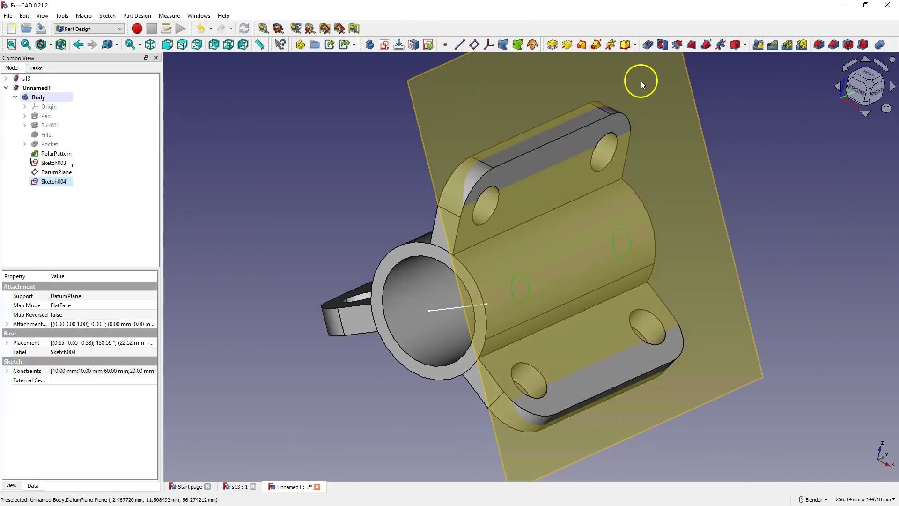
Step: Pocket the two-circle sketch 25 mm deep in the reversed direction to cut holes through the tube wall
click(648, 45)
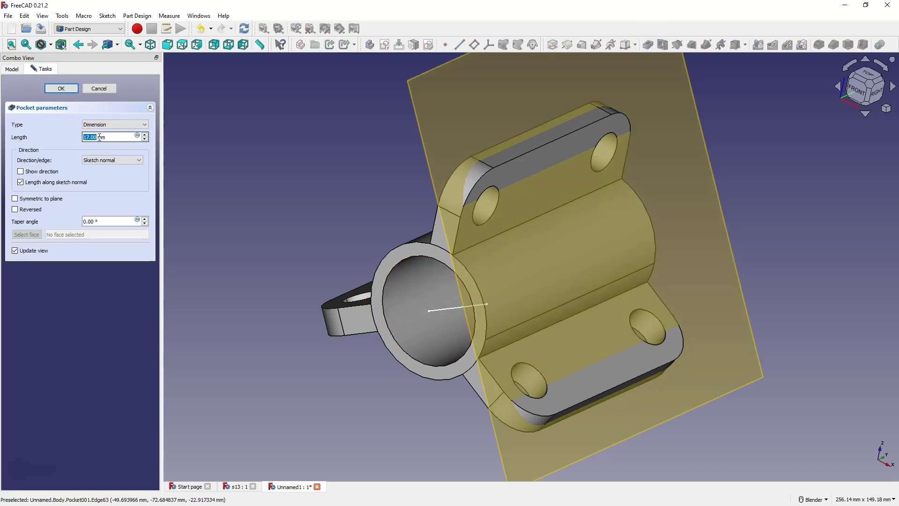
middle_drag(365, 224, 412, 239)
scroll(102, 135, up, 2)
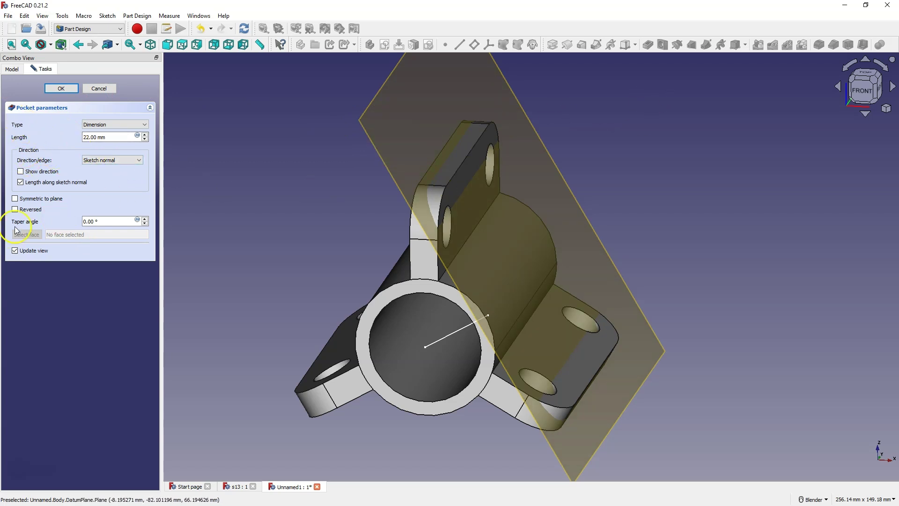
click(15, 209)
middle_drag(440, 240, 593, 281)
scroll(93, 137, up, 3)
mouse_move(543, 194)
middle_down()
mouse_move(484, 192)
mouse_move(543, 196)
middle_up()
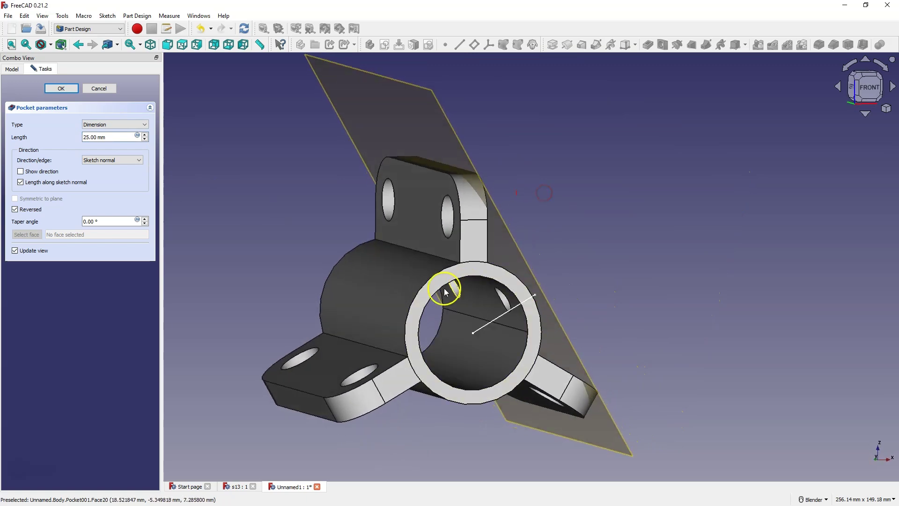
click(69, 88)
Step: Create a polar pattern of the wall hole pocket around the Base Y axis with 3 occurrences over 360°
middle_drag(622, 242, 447, 257)
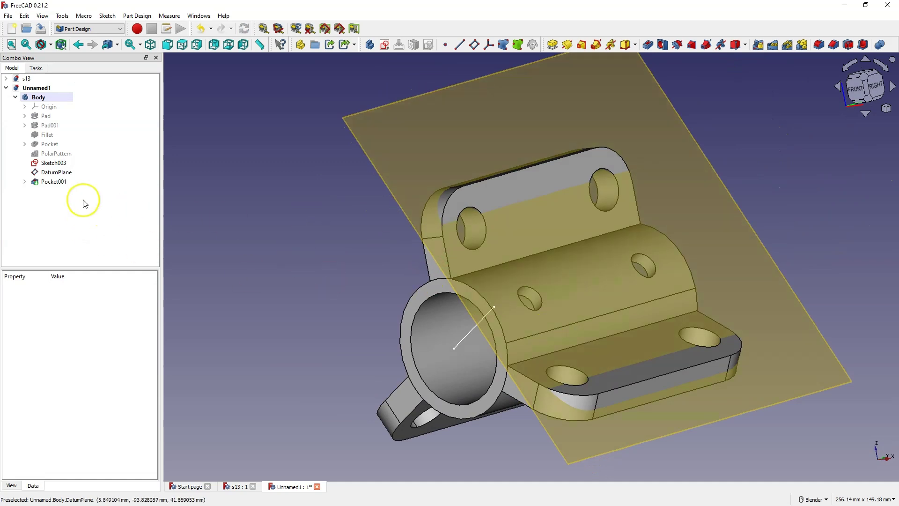
click(53, 181)
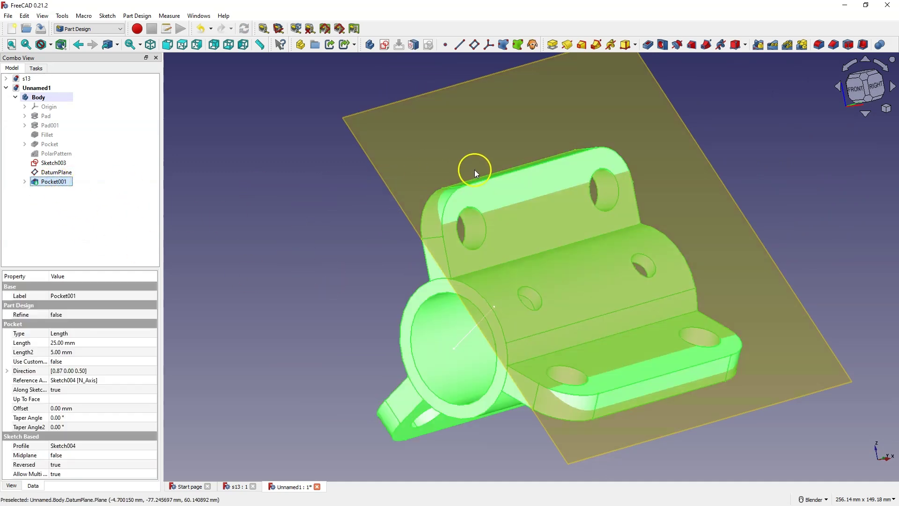
click(786, 45)
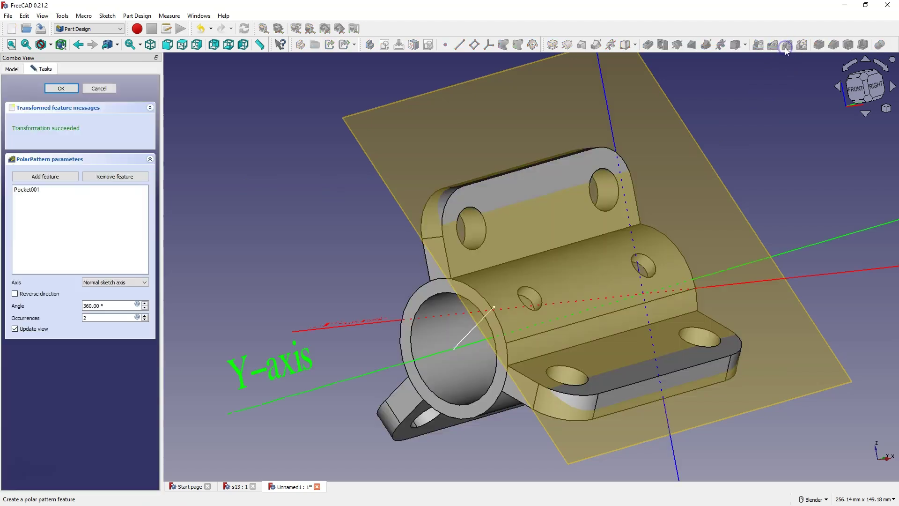
click(121, 282)
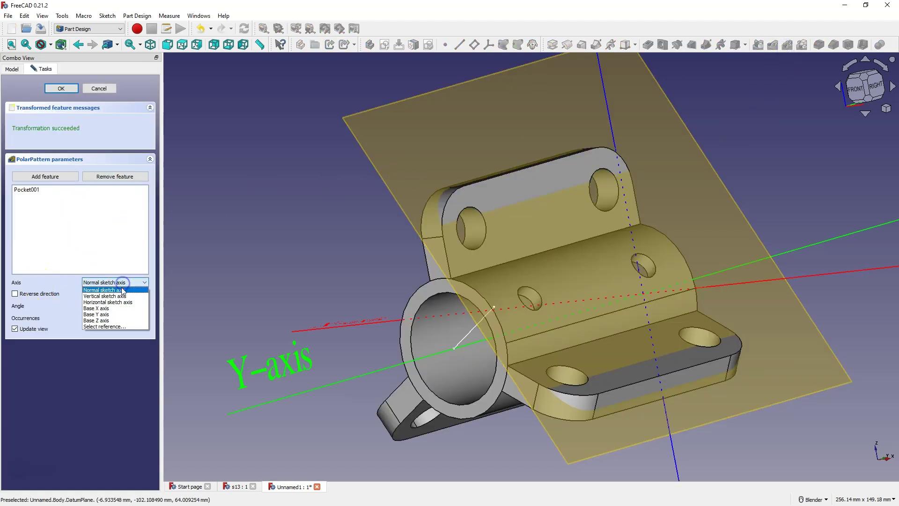
click(104, 314)
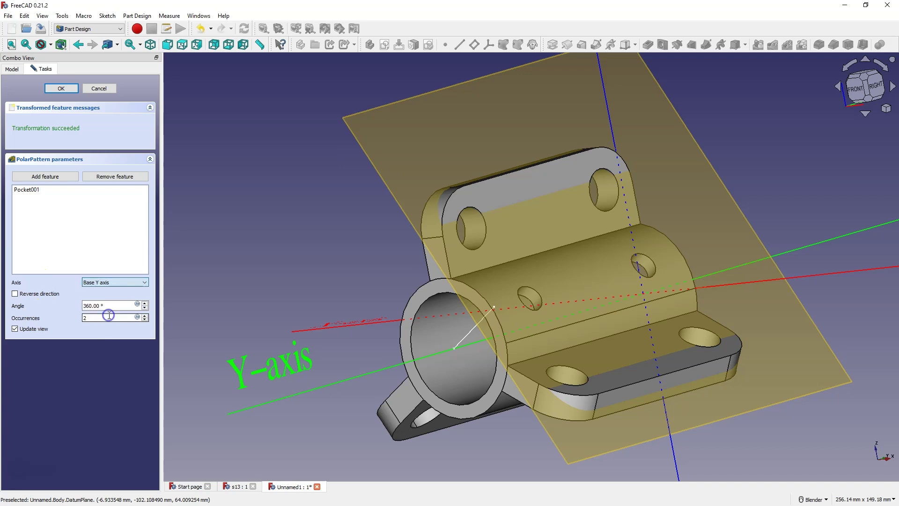
click(145, 315)
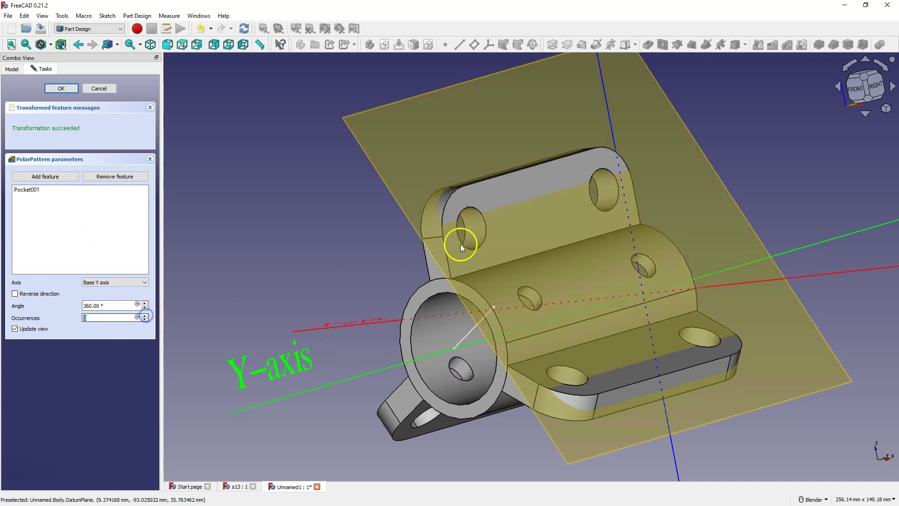
middle_drag(393, 305, 427, 329)
click(44, 129)
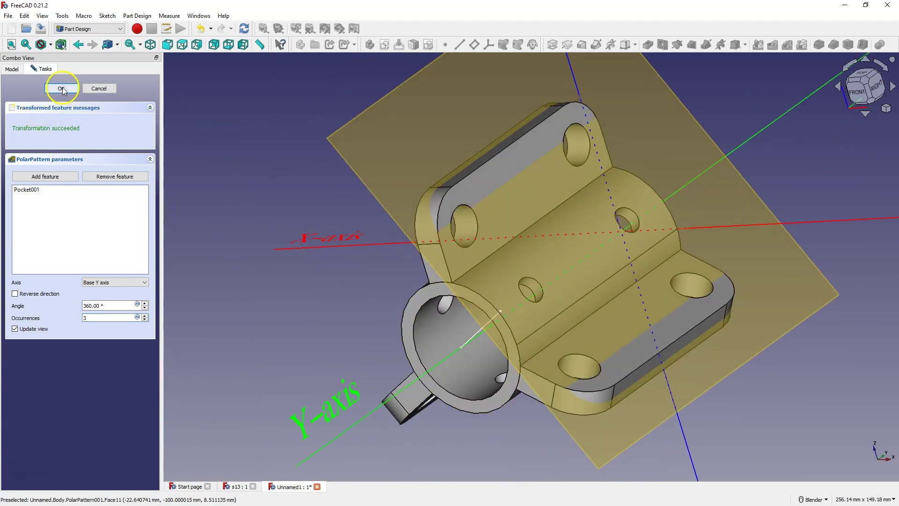
click(62, 89)
Step: Hide the datum plane and the 26 mm line sketch so only the finished body is displayed
click(49, 173)
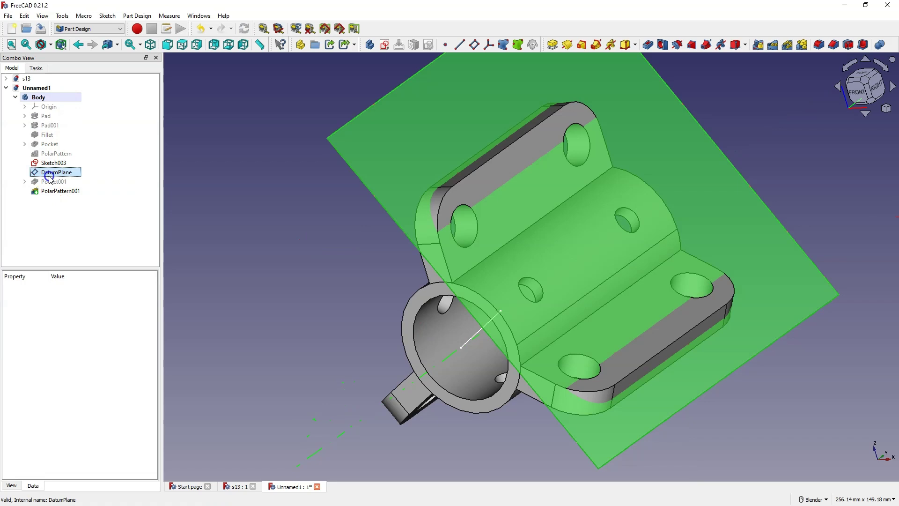
click(52, 163)
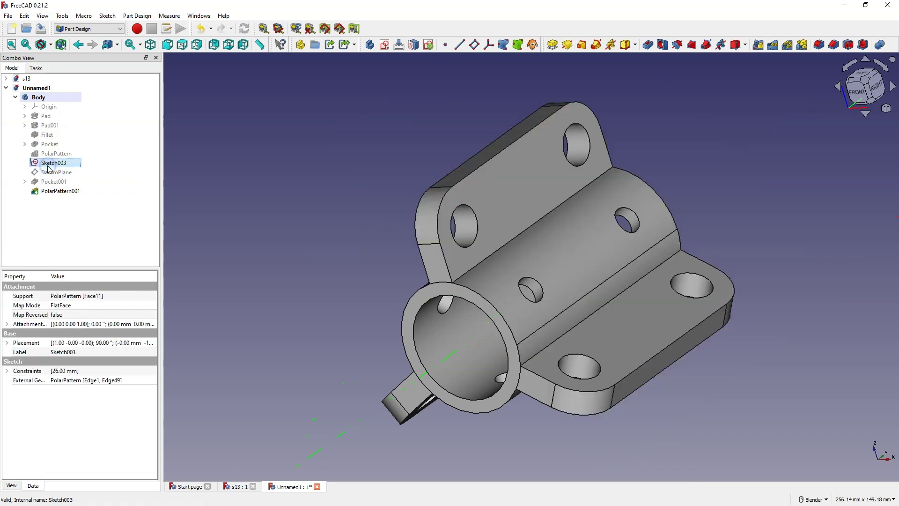
scroll(481, 167, down, 2)
middle_drag(315, 271, 325, 249)
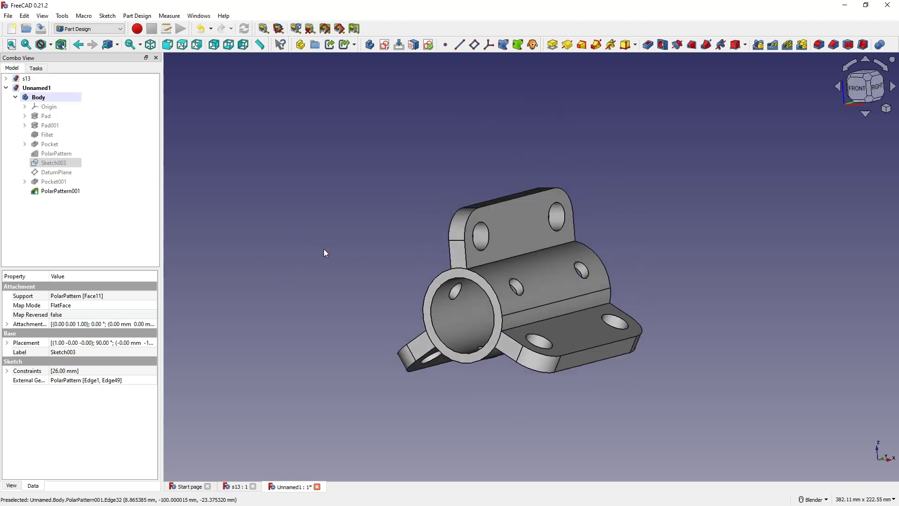